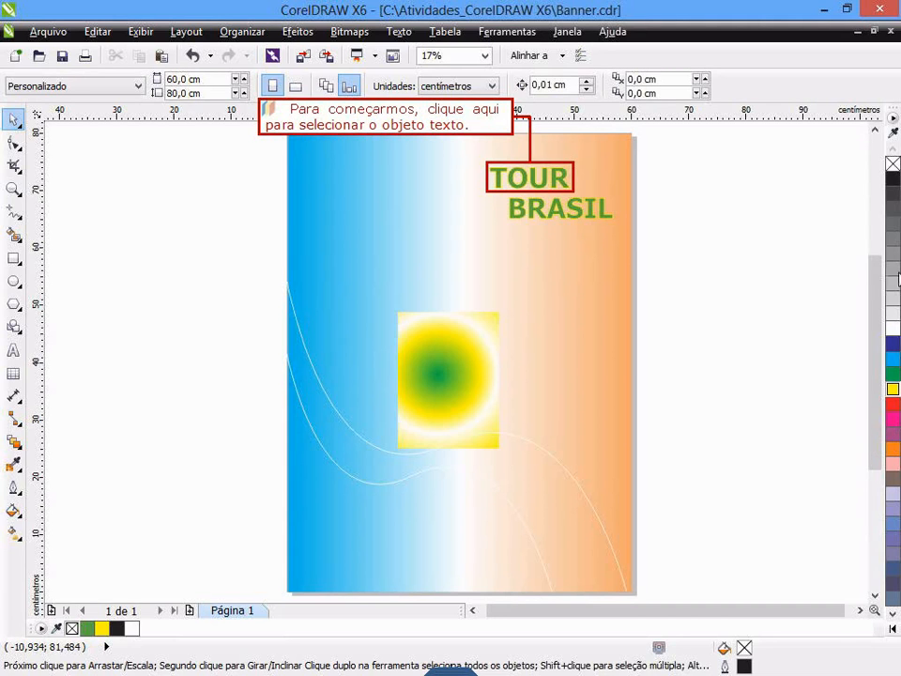
- Extrude the TOUR text with the Extrusion tool, pulling the vanishing point up and to the right, near the page's upper edge
left_click(535, 188)
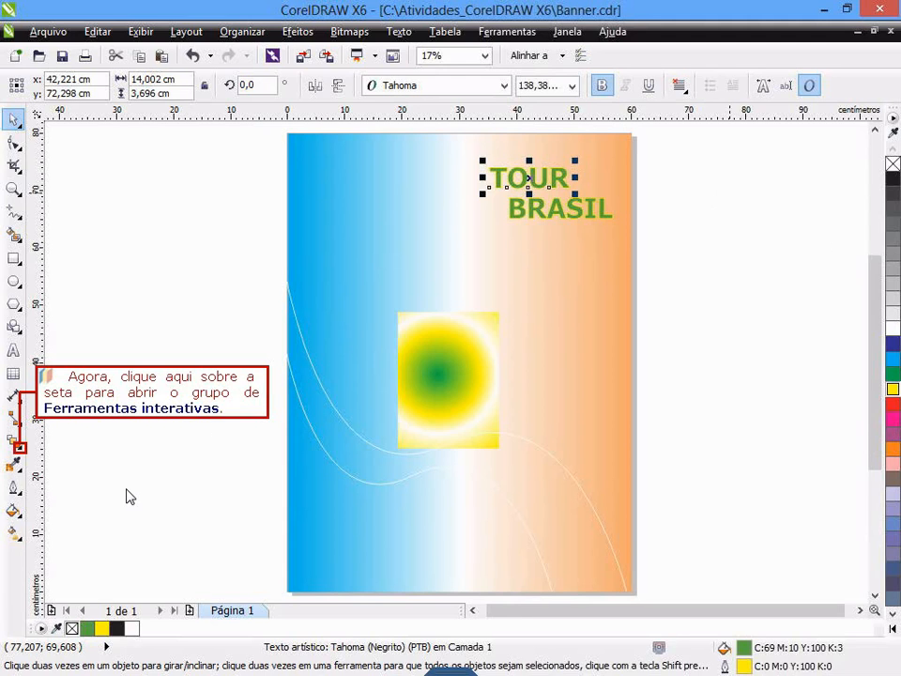
left_click(18, 449)
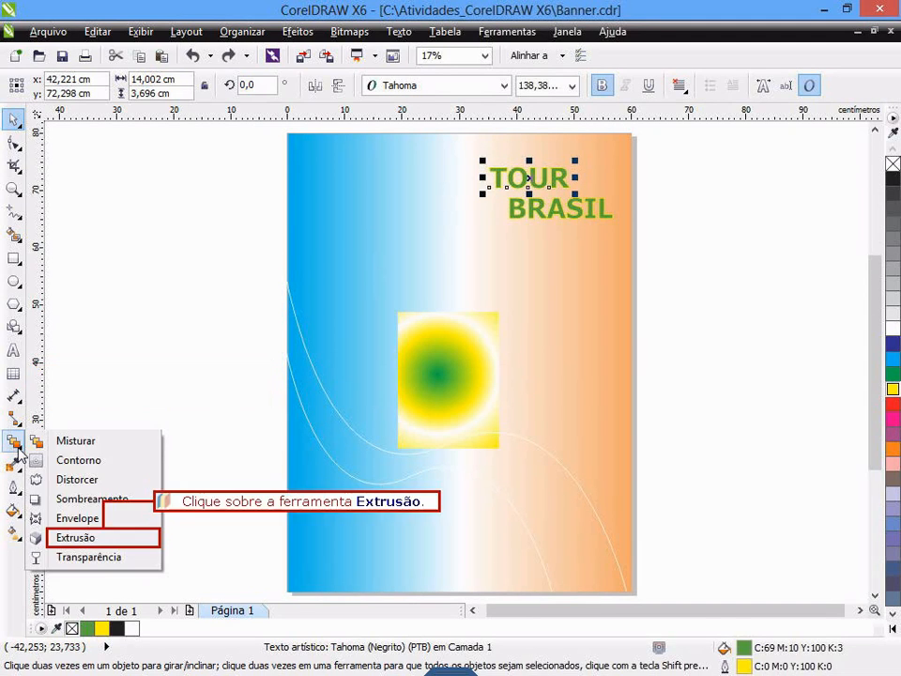
left_click(75, 538)
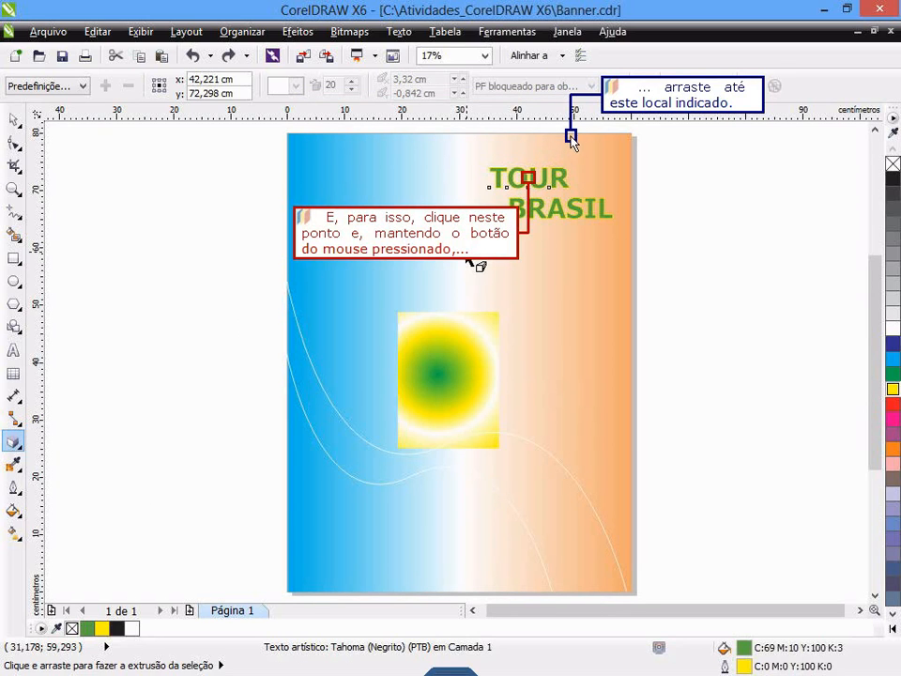
left_click_drag(570, 139, 571, 130)
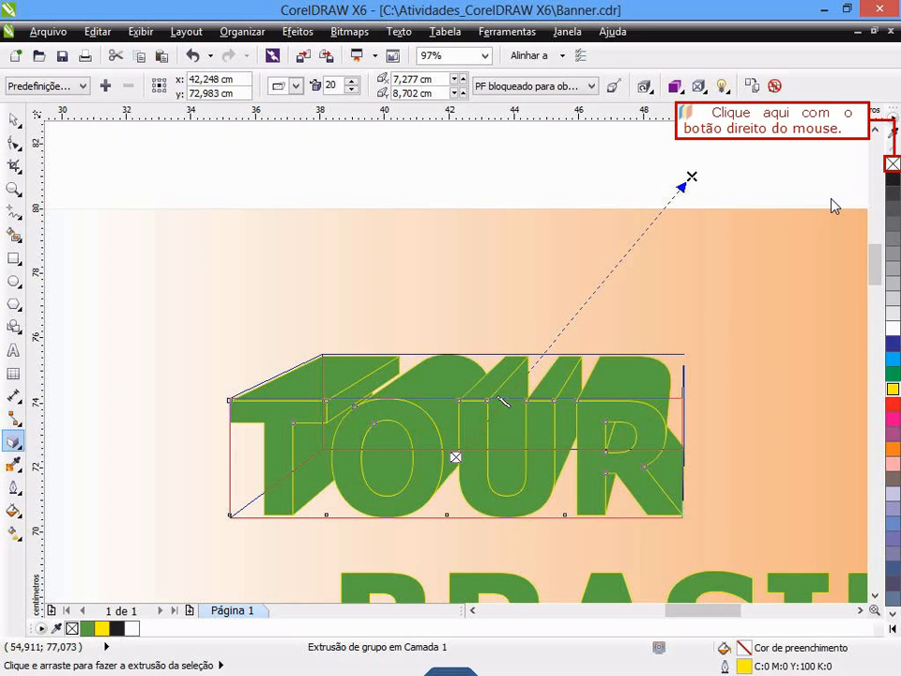
- Try the extruded TOUR text without its outline colour and undo the change
right_click(893, 165)
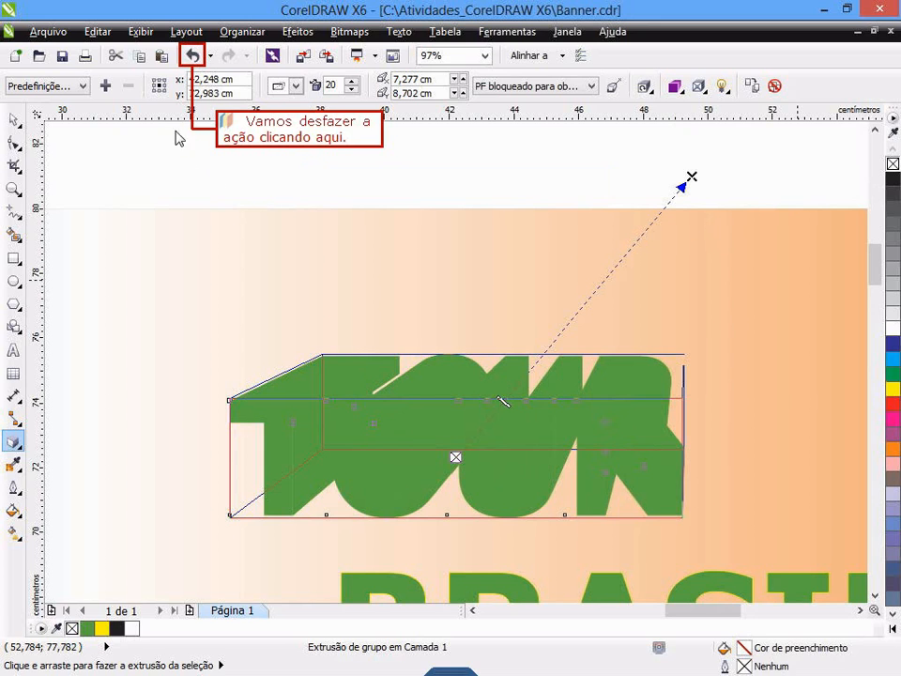
left_click(191, 57)
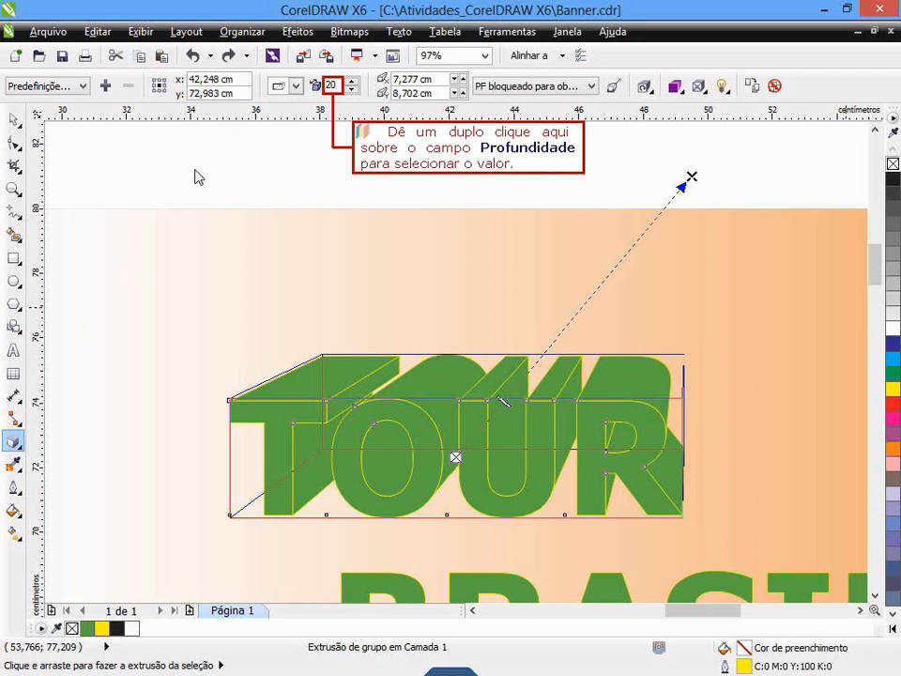
- Try an extrusion depth of 60 on the TOUR text
double_click(329, 86)
type("60")
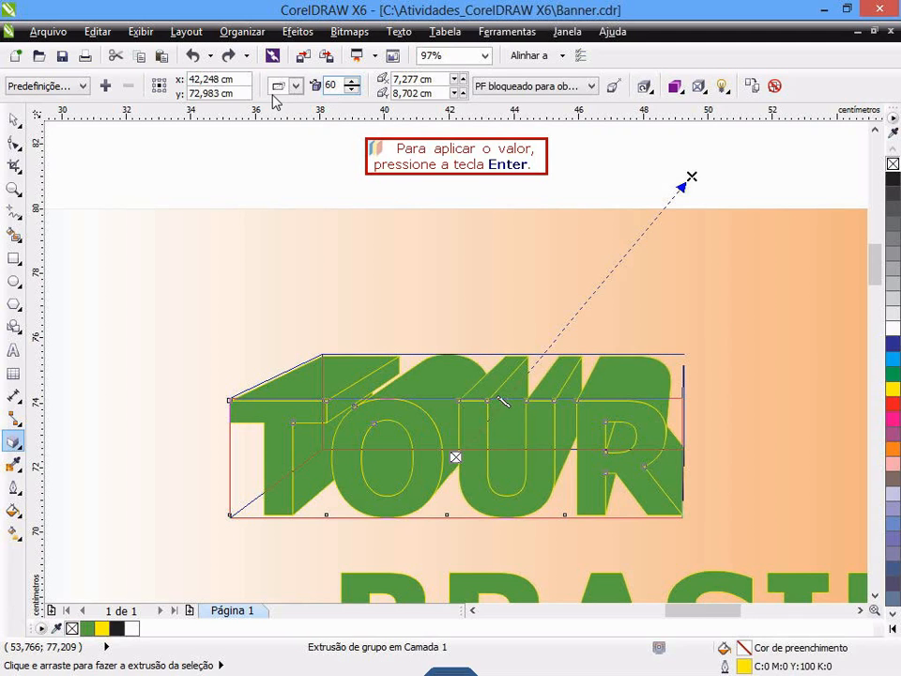
key("Return")
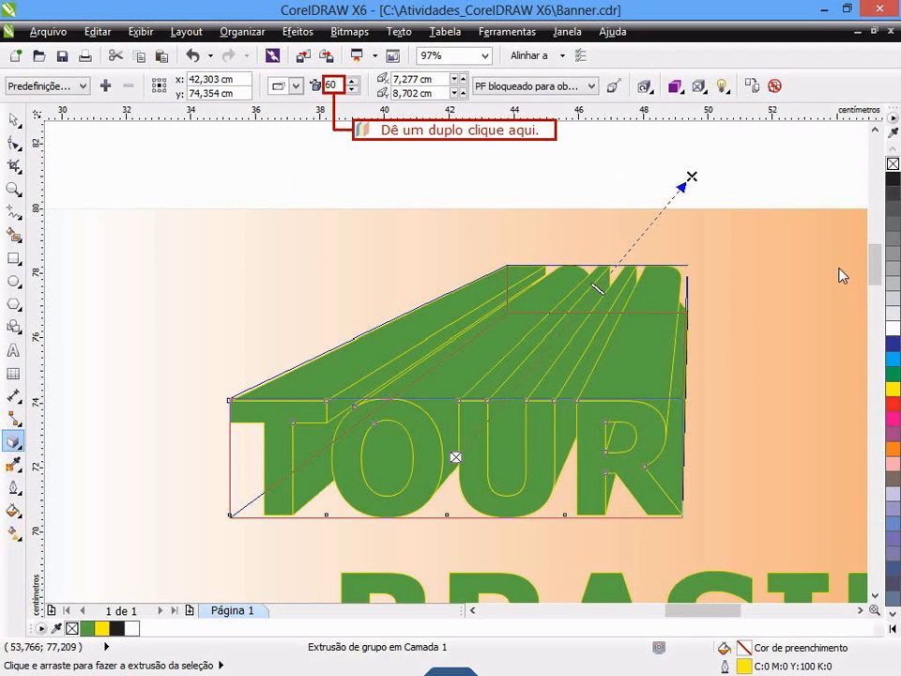
- Set the extrusion depth of the TOUR text to 30
double_click(334, 87)
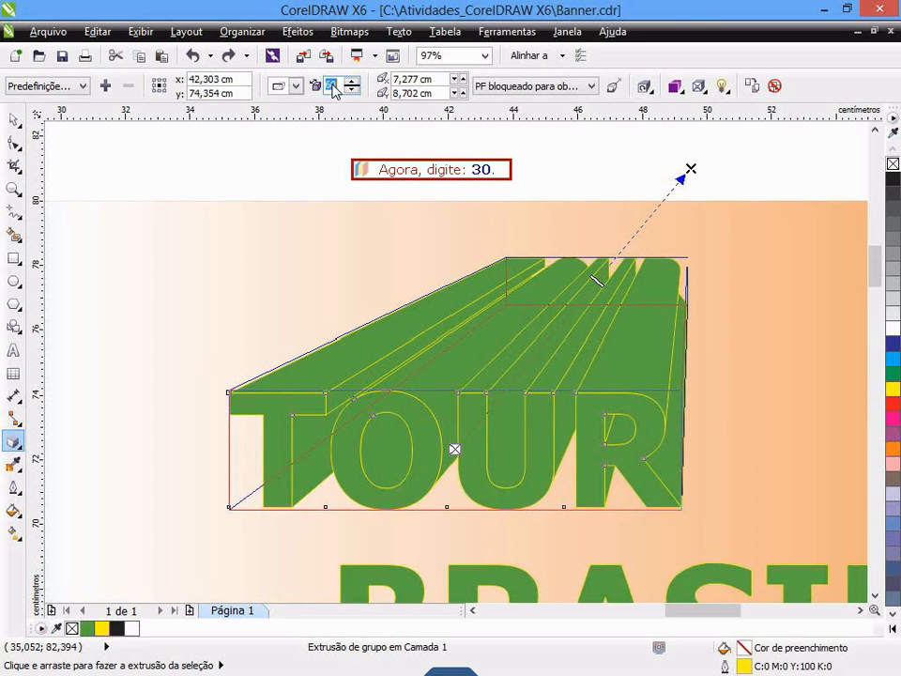
type("30")
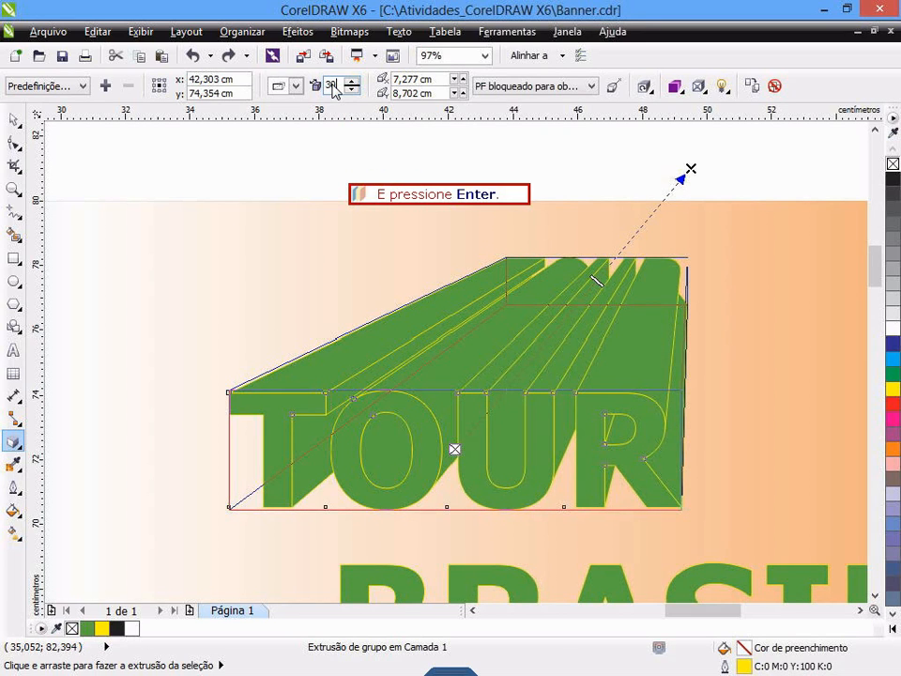
key("Return")
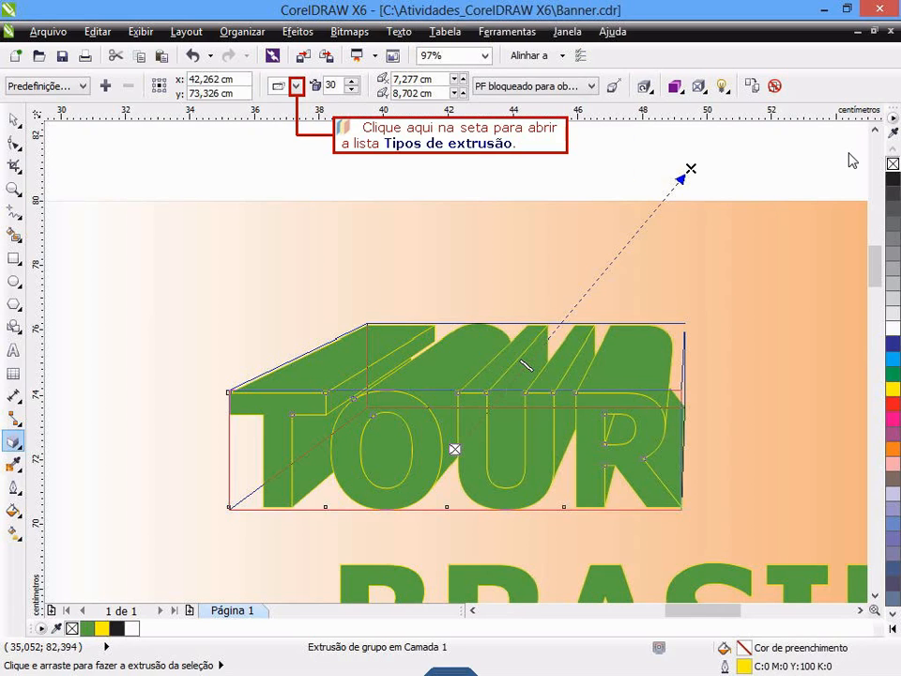
- Try the small front (Frente pequena) extrusion type on TOUR and switch back to the first type
left_click(297, 87)
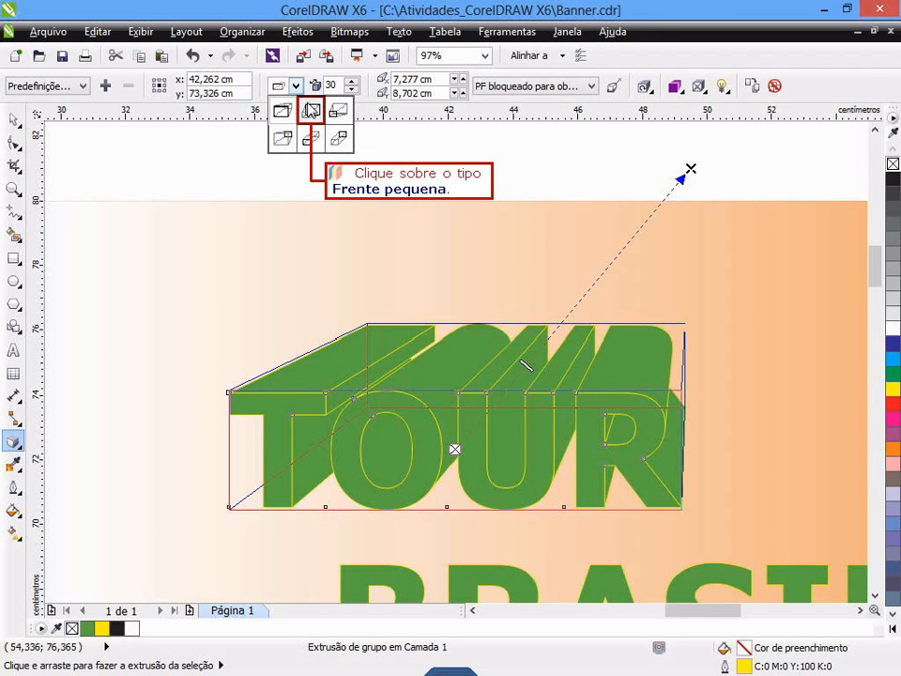
left_click(311, 111)
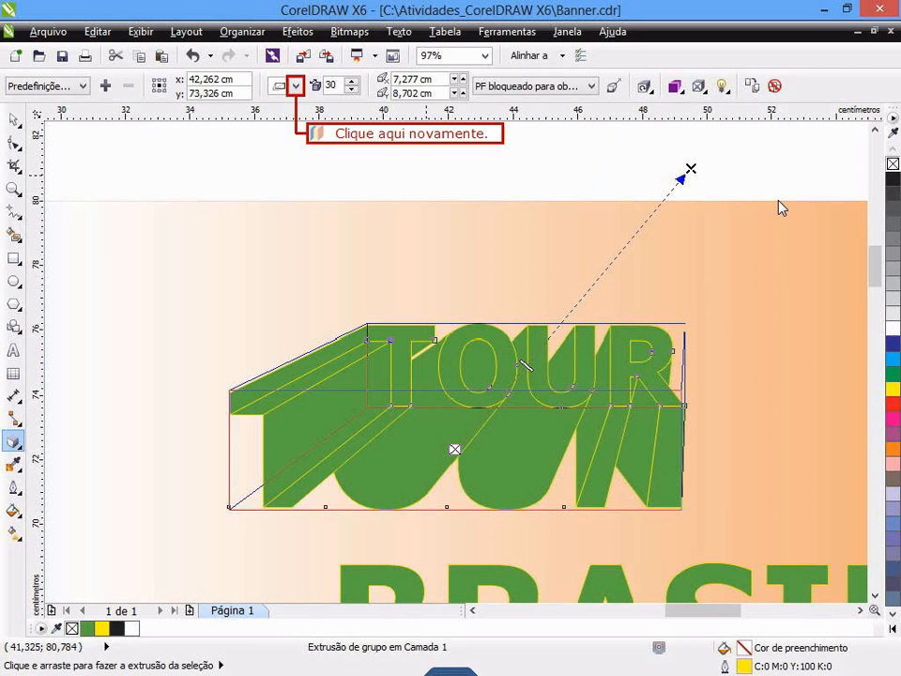
left_click(295, 85)
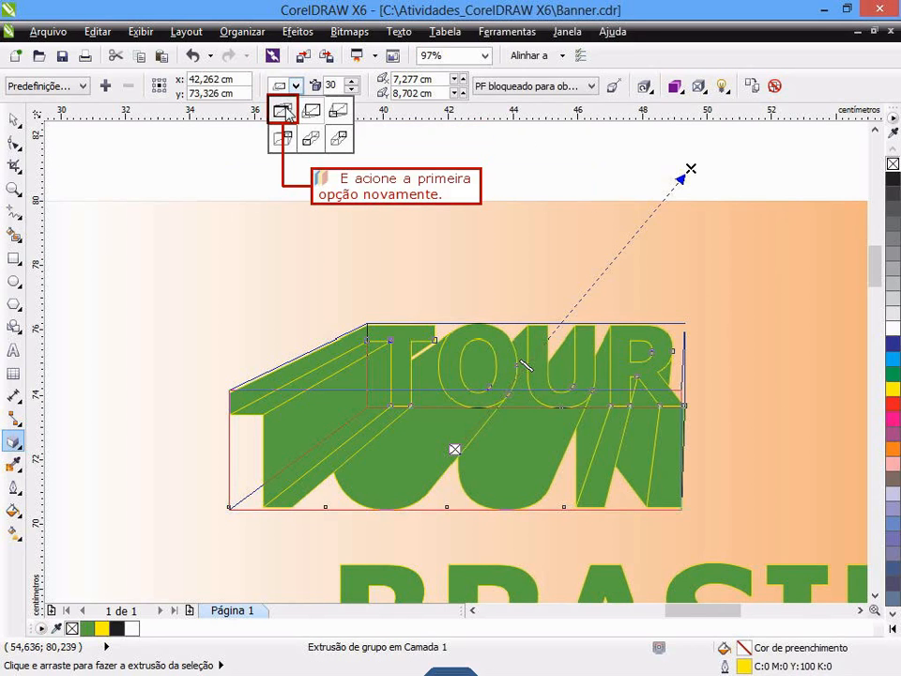
left_click(287, 113)
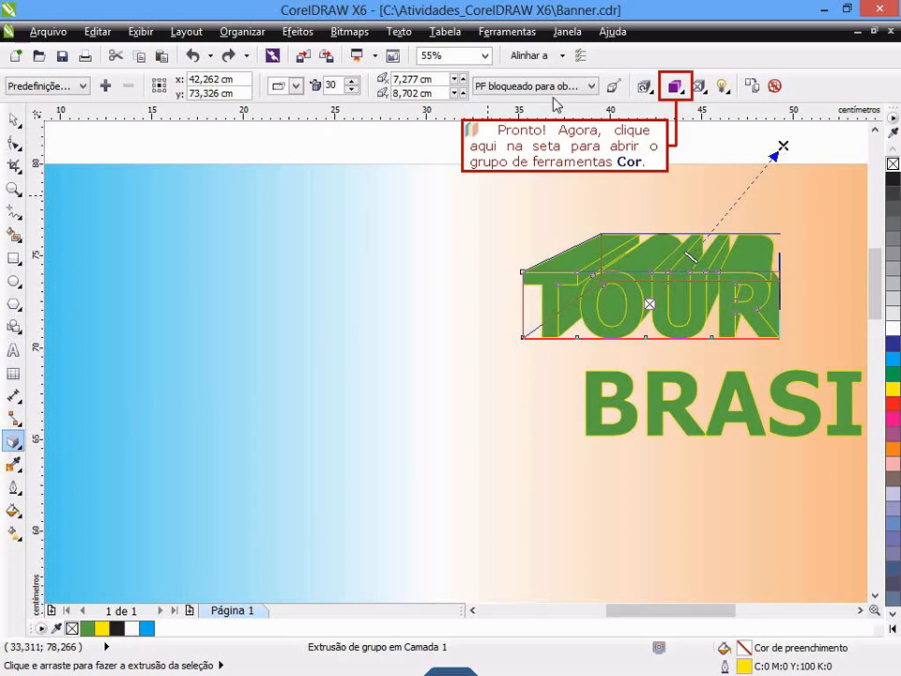
- Shade the TOUR extrusion from green to a light blue sampled with the eyedropper from the page background
left_click(678, 87)
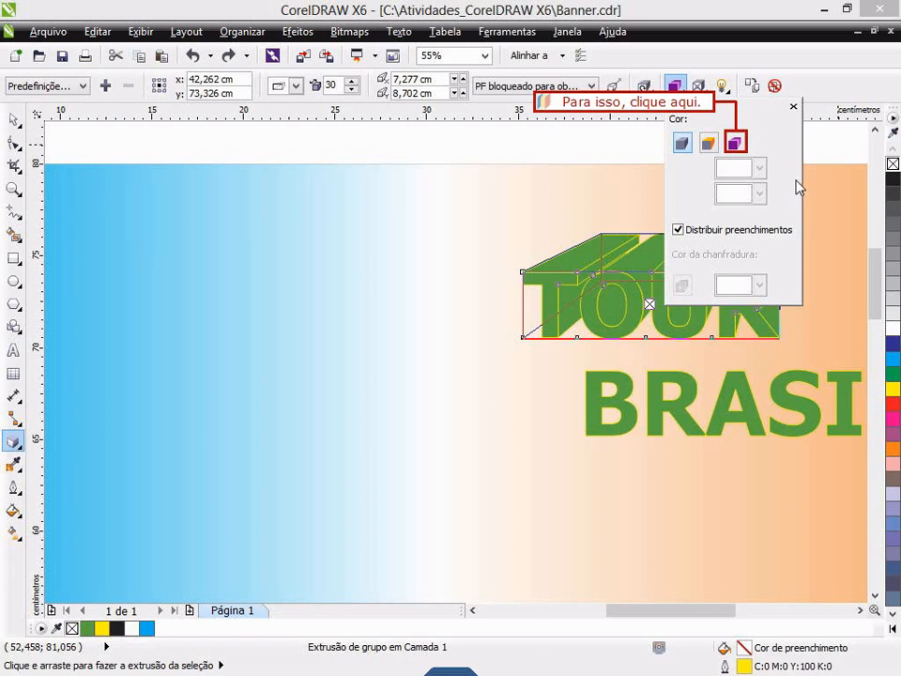
left_click(735, 144)
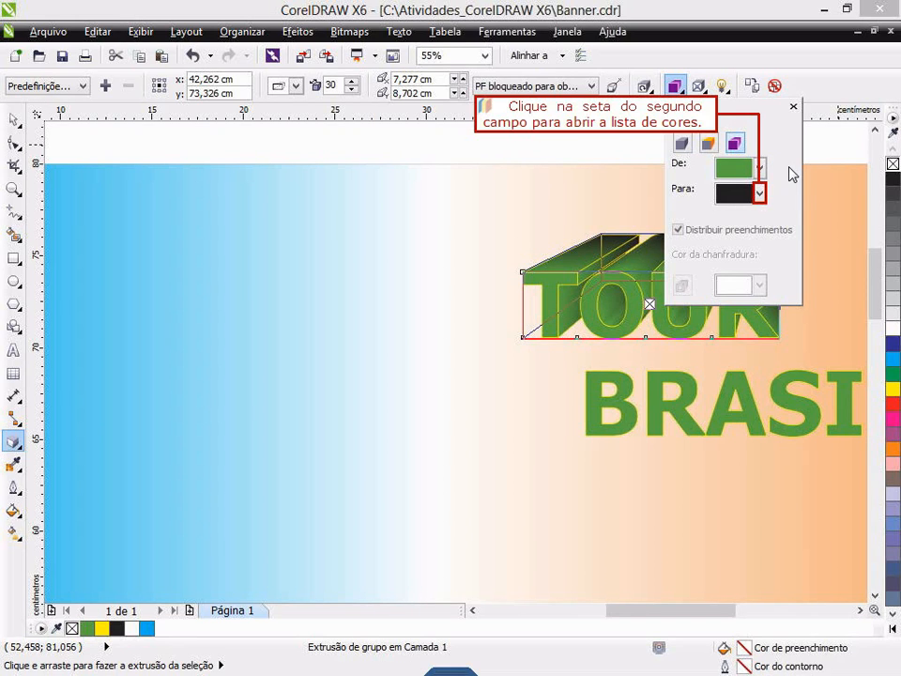
left_click(759, 193)
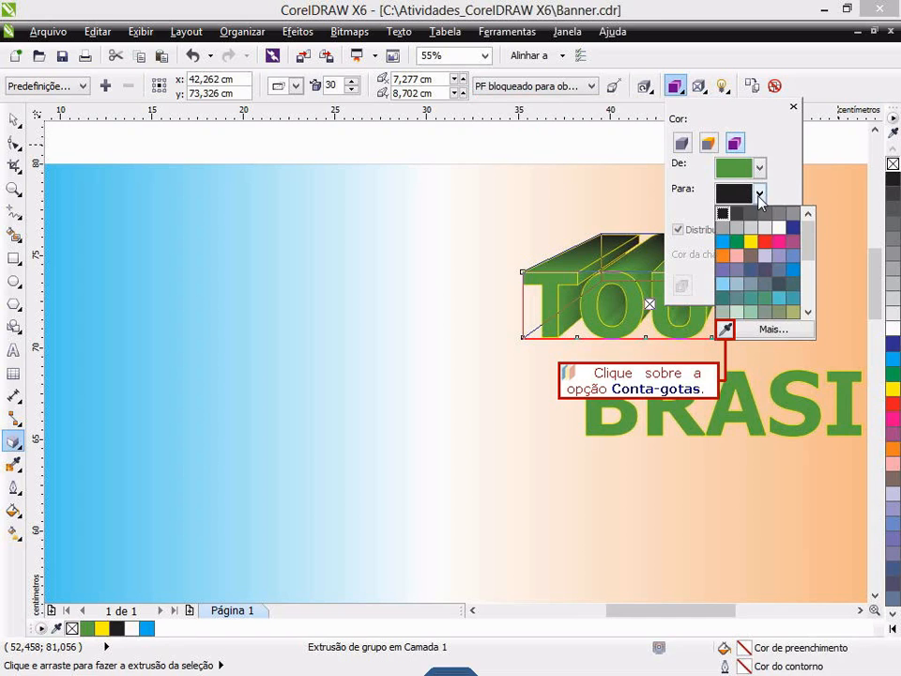
left_click(726, 328)
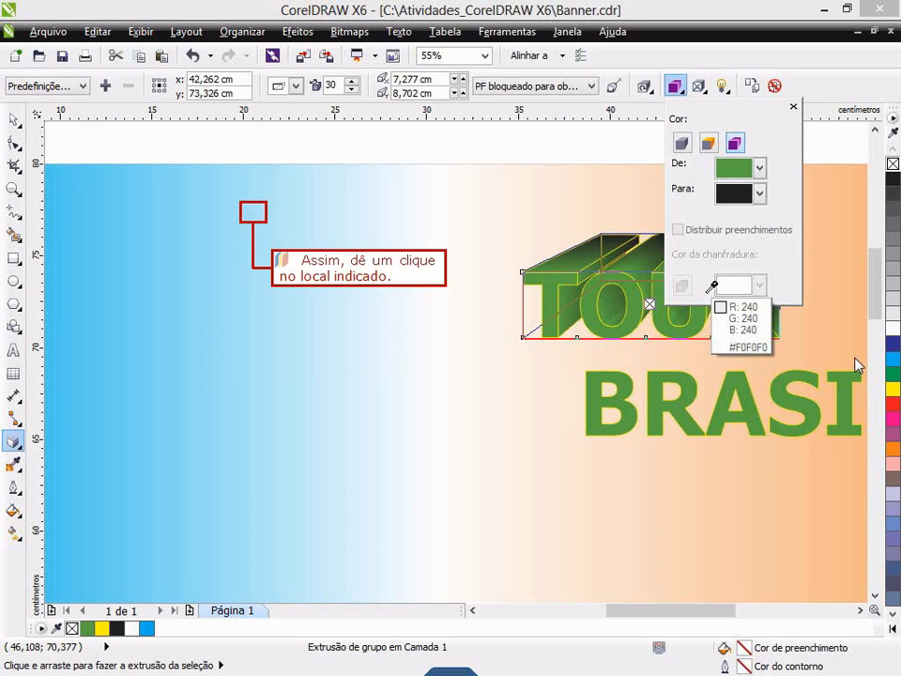
left_click(262, 218)
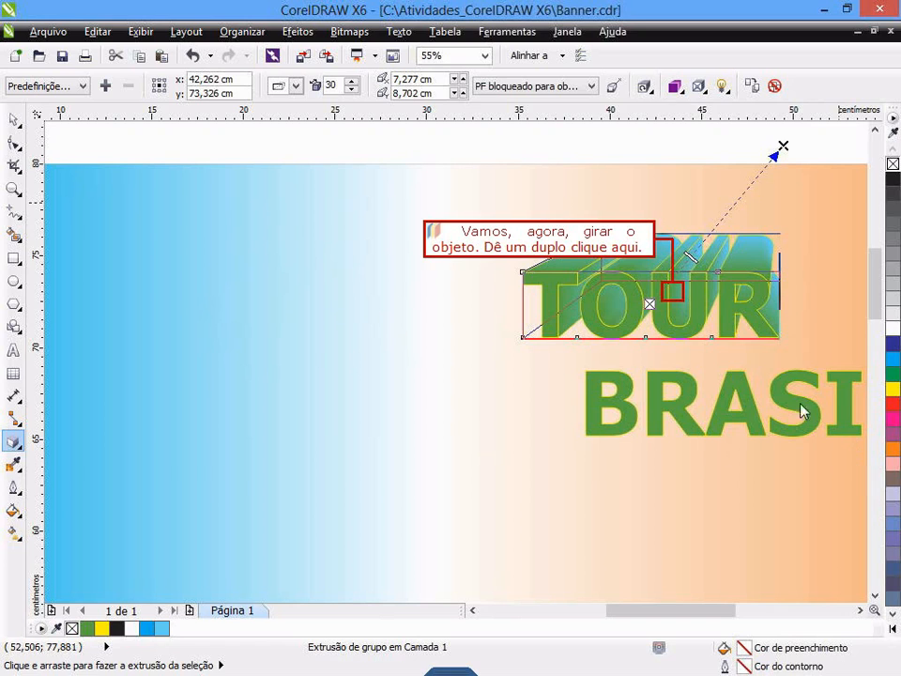
- Rotate the extruded TOUR text in 3D, flipping it around and back, and tilt it counterclockwise so its right end rises
double_click(676, 296)
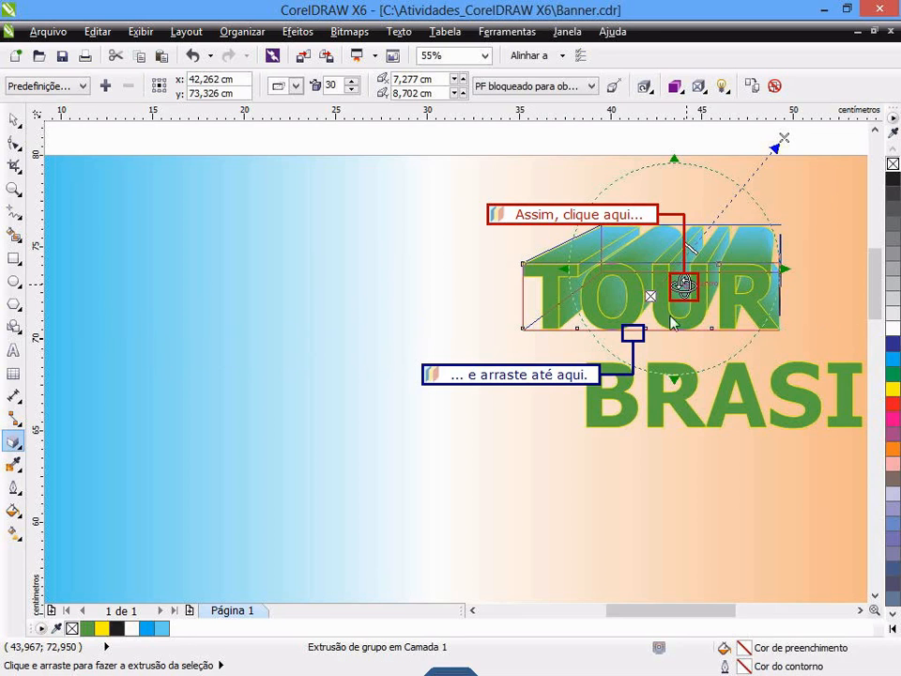
left_click_drag(683, 288, 638, 337)
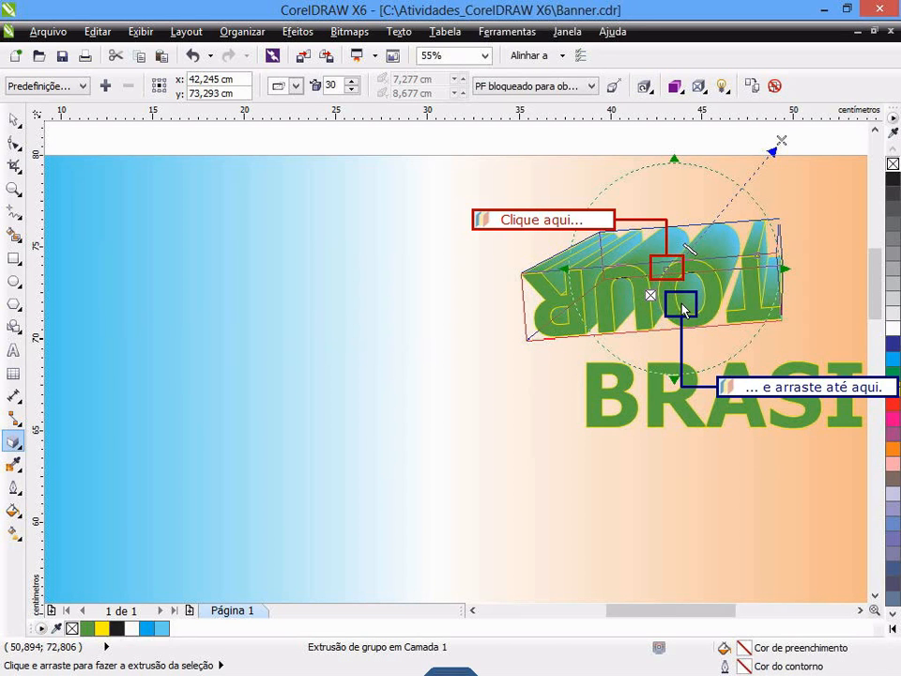
left_click_drag(666, 268, 682, 310)
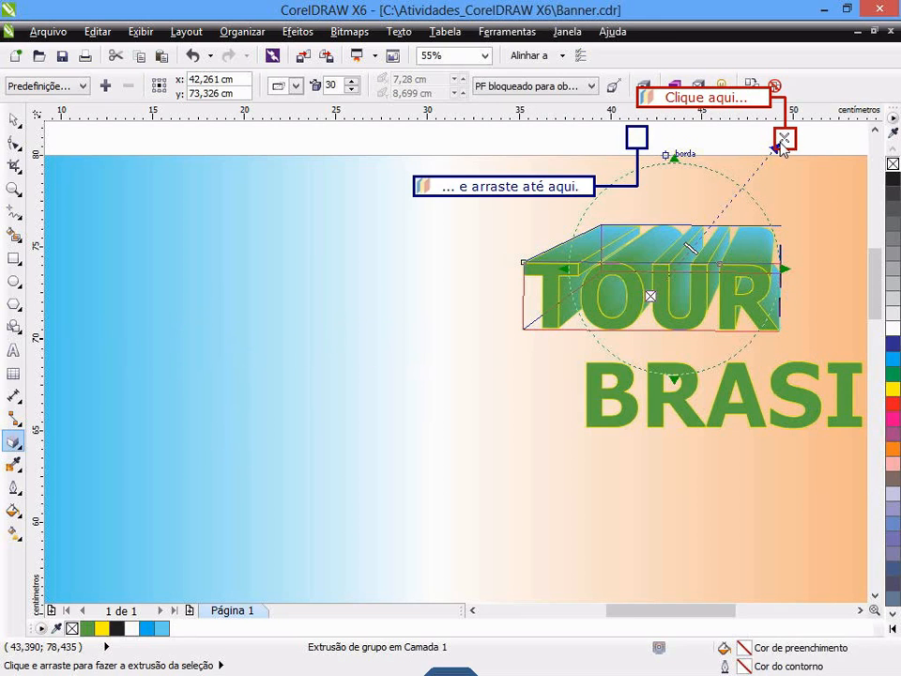
left_click_drag(655, 145, 638, 146)
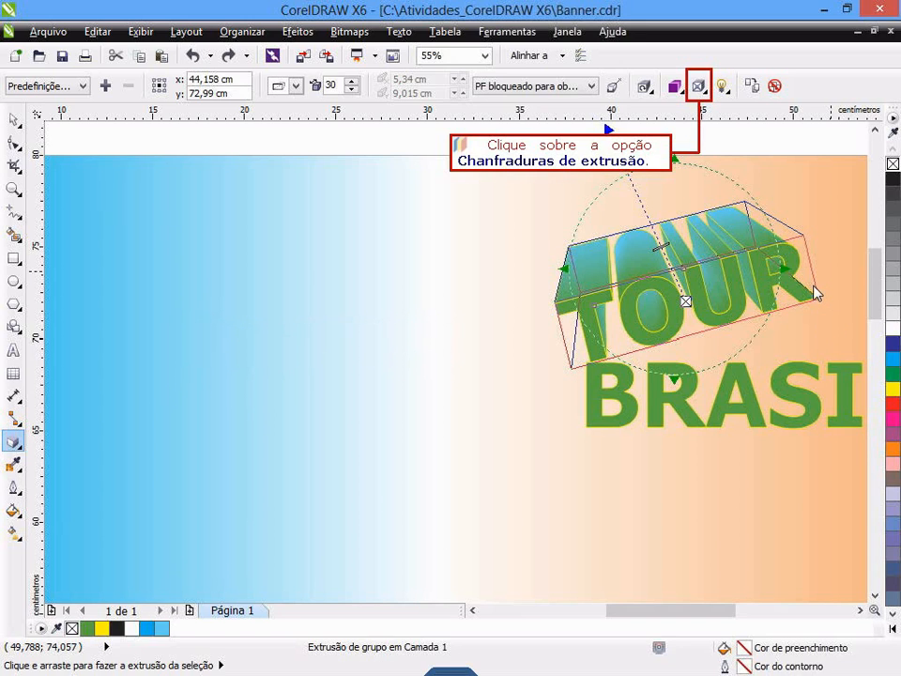
- Enable the bevel (Usar chanfradura) on the TOUR extrusion and set it to show only the bevel
left_click(699, 87)
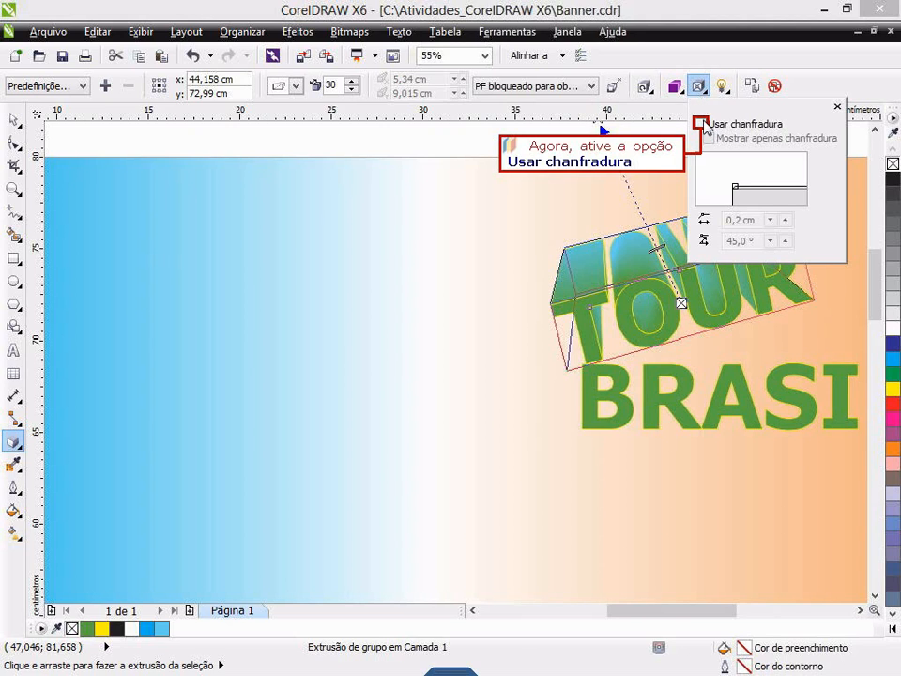
left_click(701, 124)
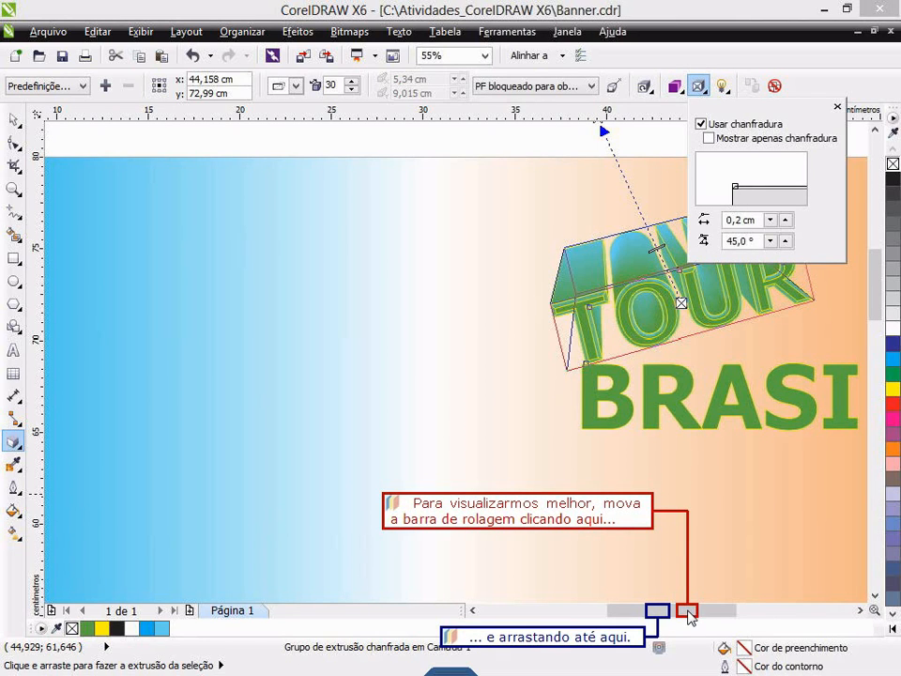
left_click_drag(687, 612, 662, 615)
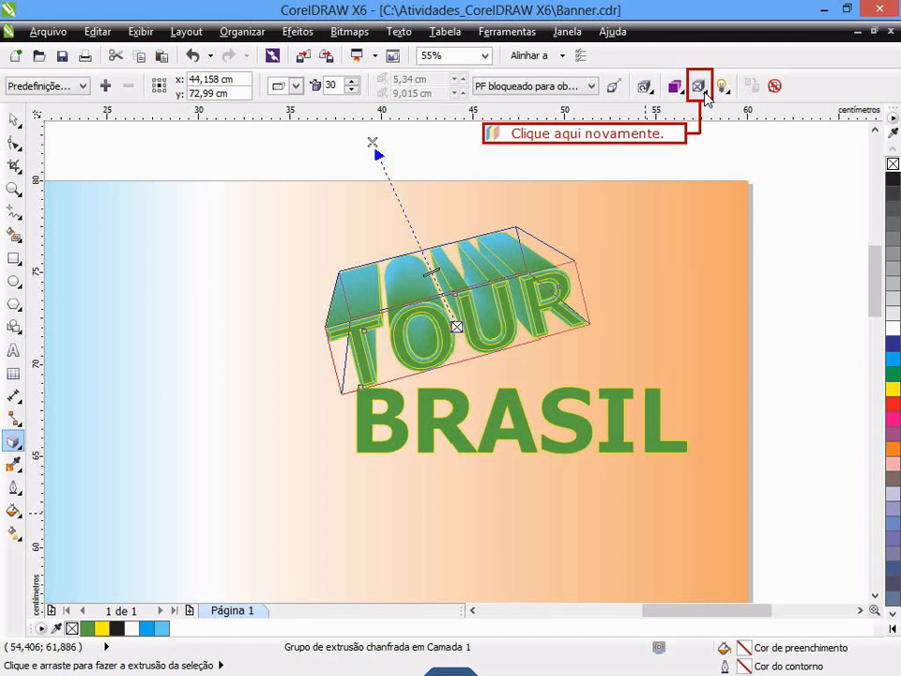
left_click(699, 87)
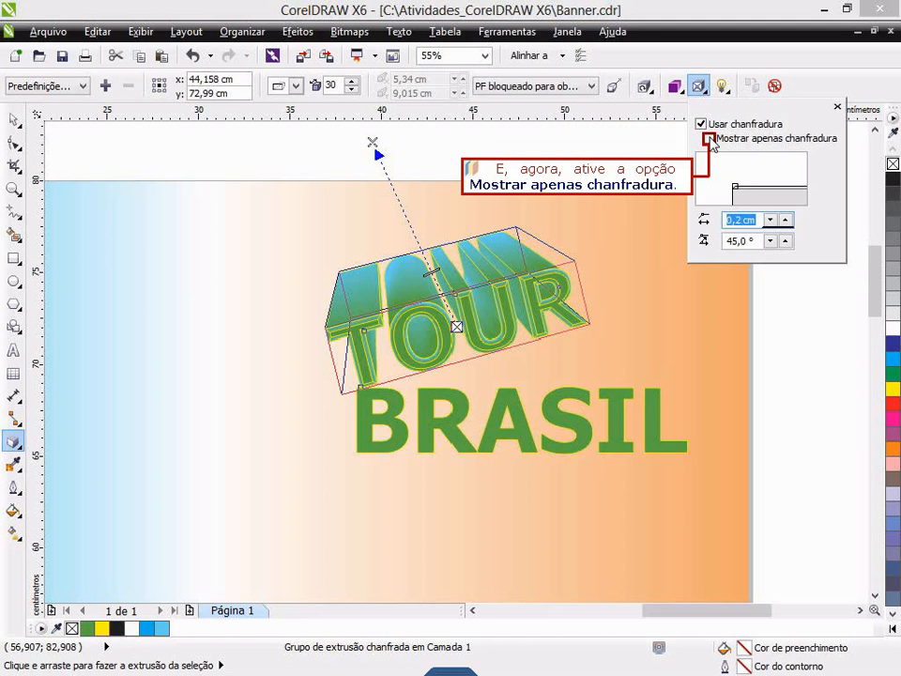
left_click(709, 139)
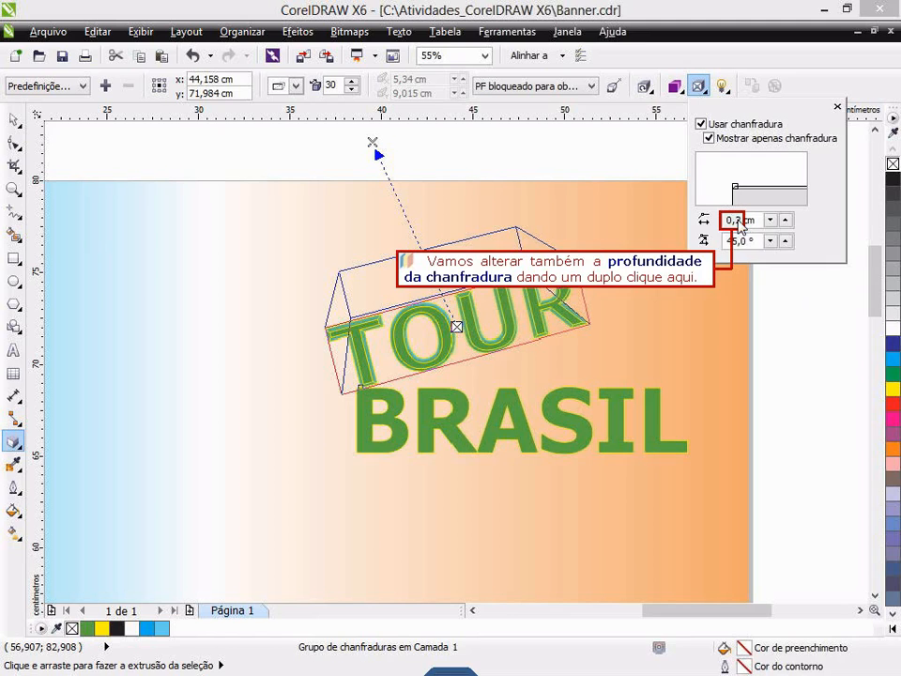
- Set the bevel depth of the TOUR text to 0,3 cm
double_click(734, 220)
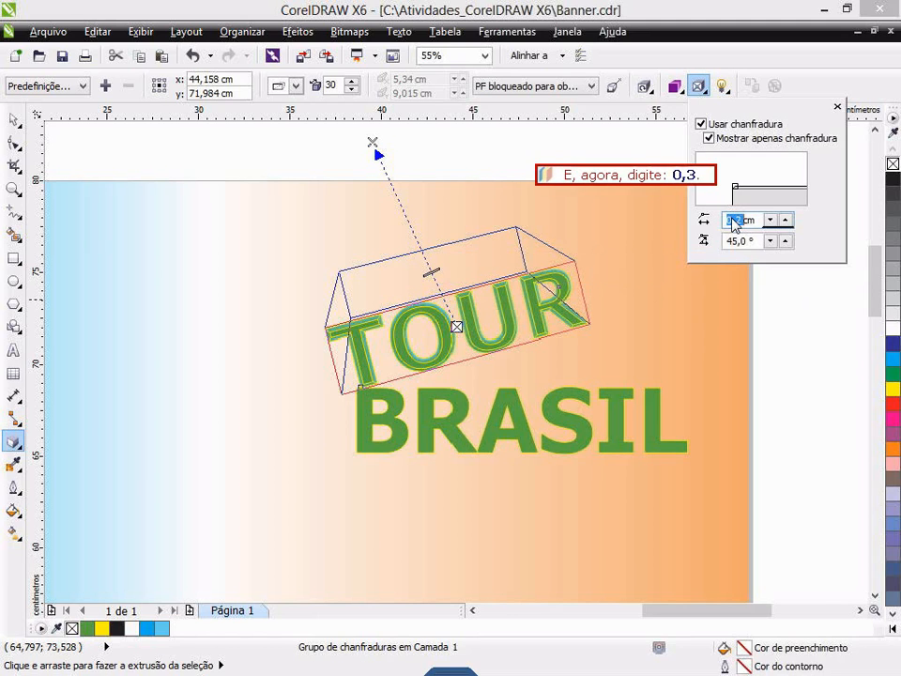
type("0,3")
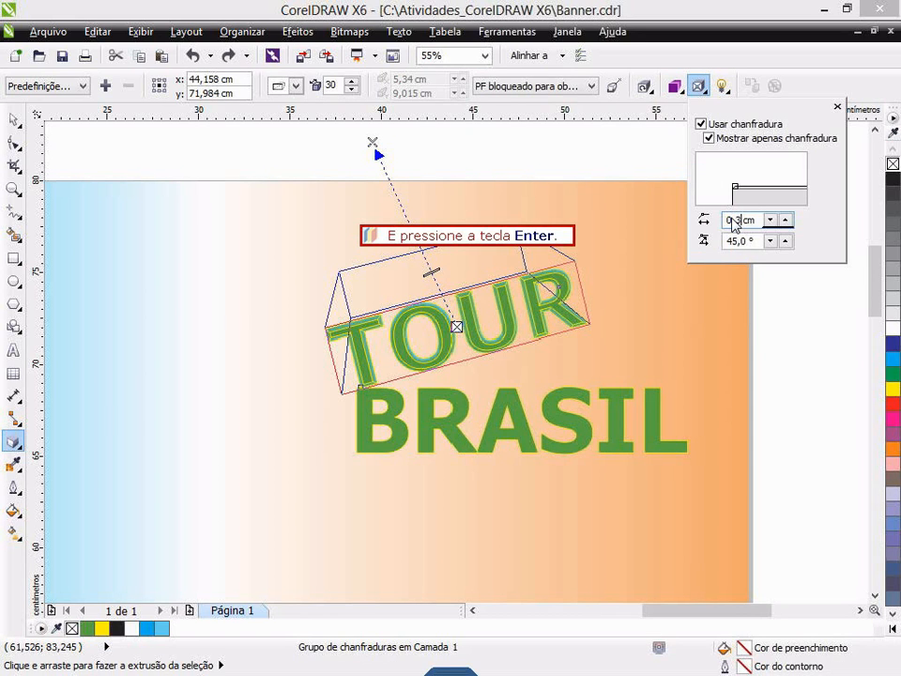
key("Return")
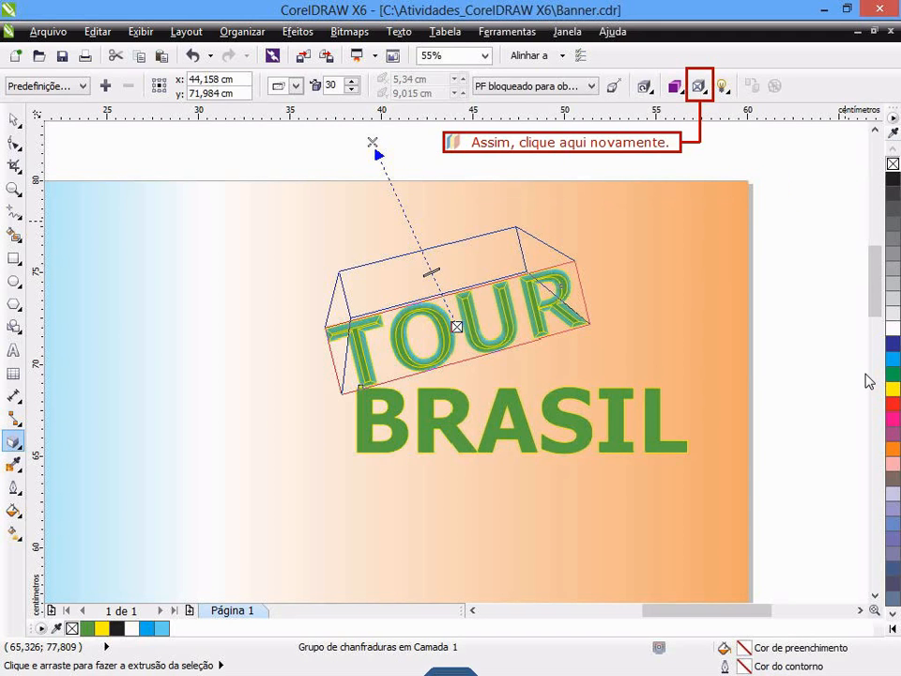
- Turn off the bevel on the TOUR extrusion and close the bevel settings
left_click(699, 87)
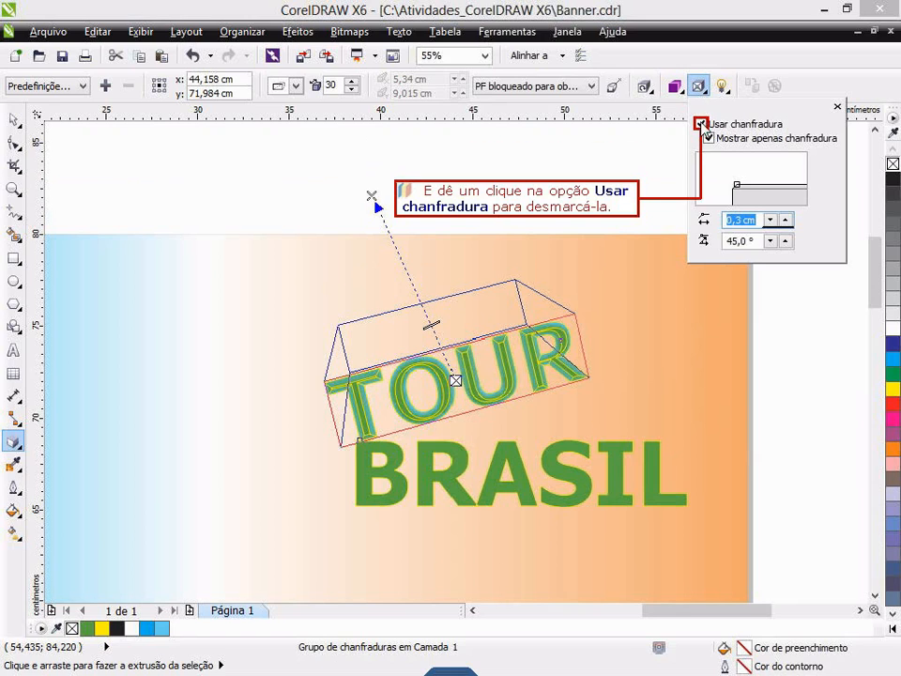
left_click(701, 124)
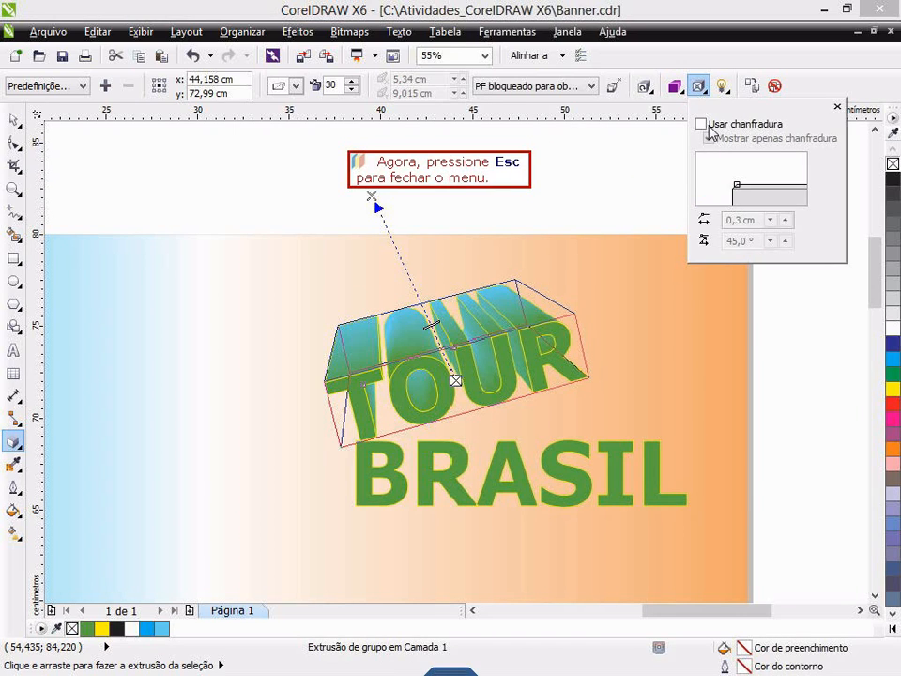
key("Escape")
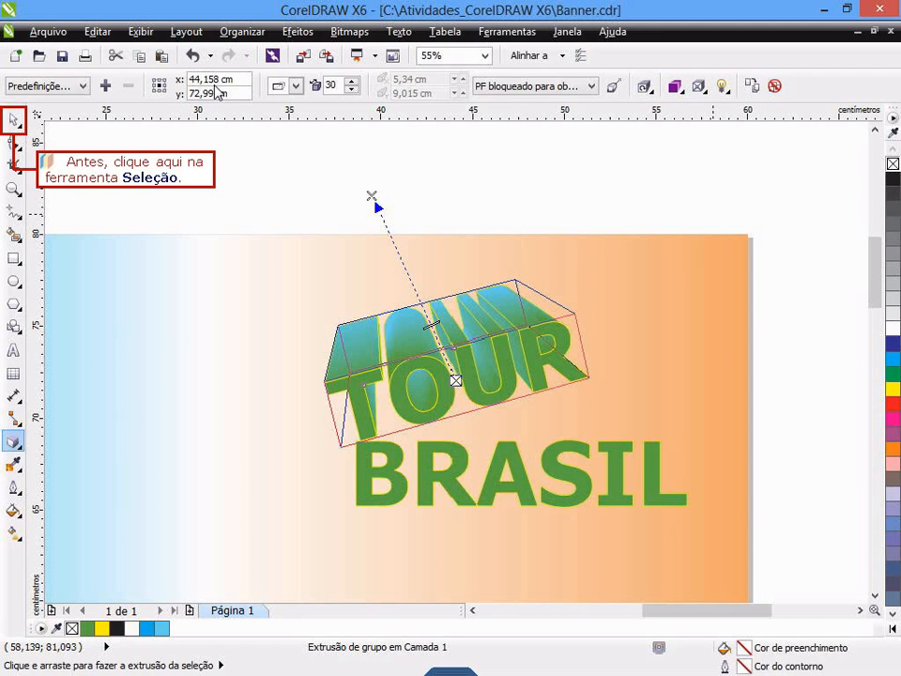
- Add perspective to the BRASIL text, raising its upper-right corner and pulling both lower corners inward so it widens toward the L
left_click(15, 118)
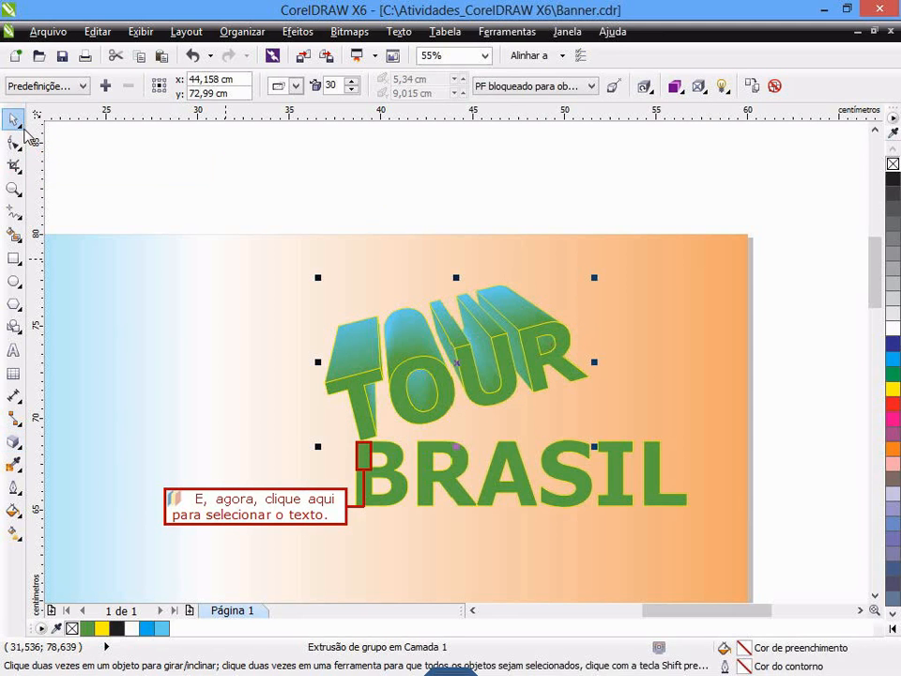
left_click(364, 460)
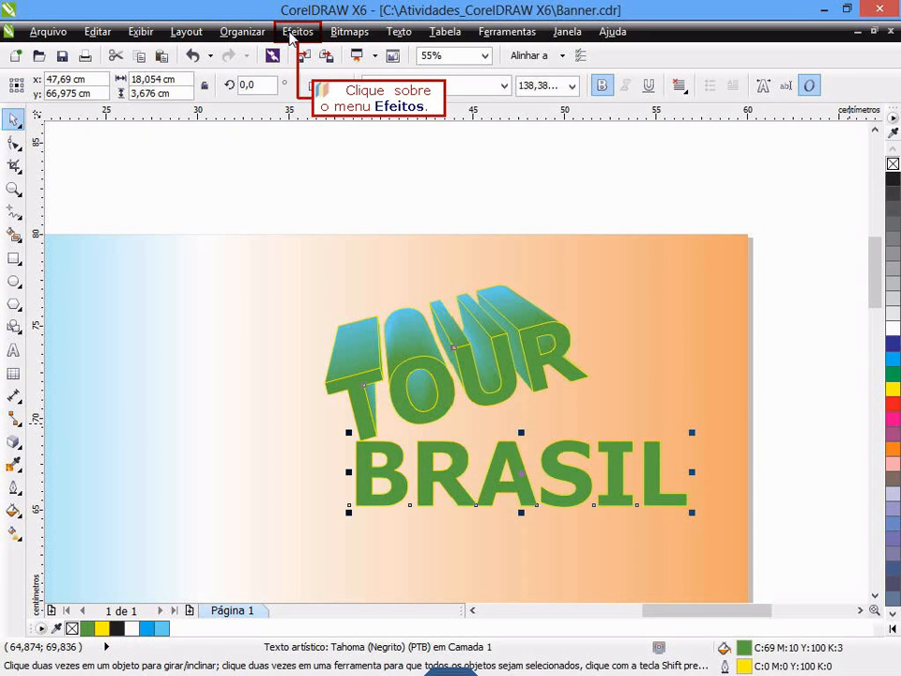
left_click(291, 33)
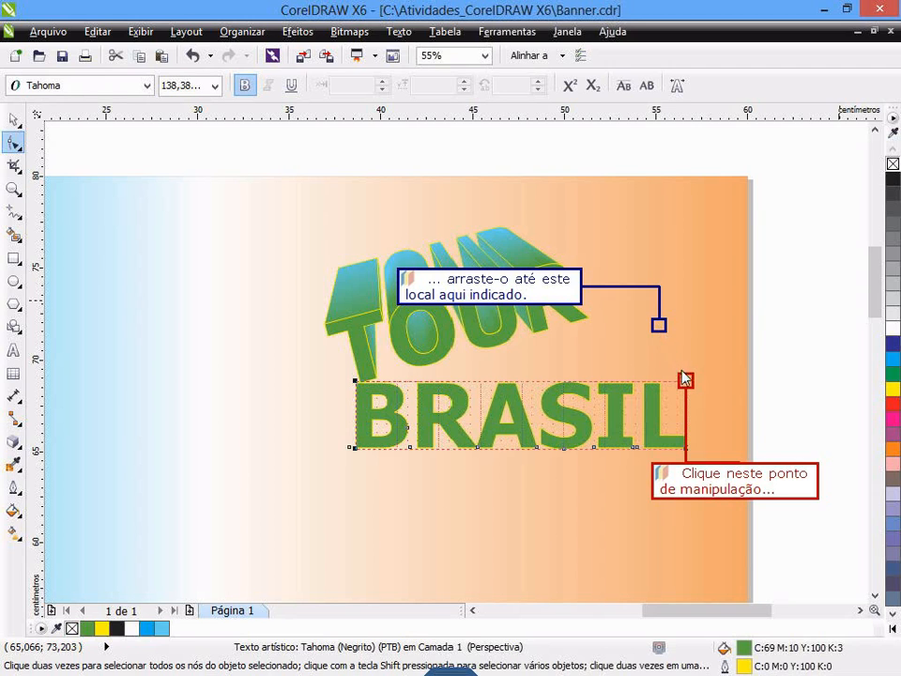
left_click_drag(686, 383, 659, 330)
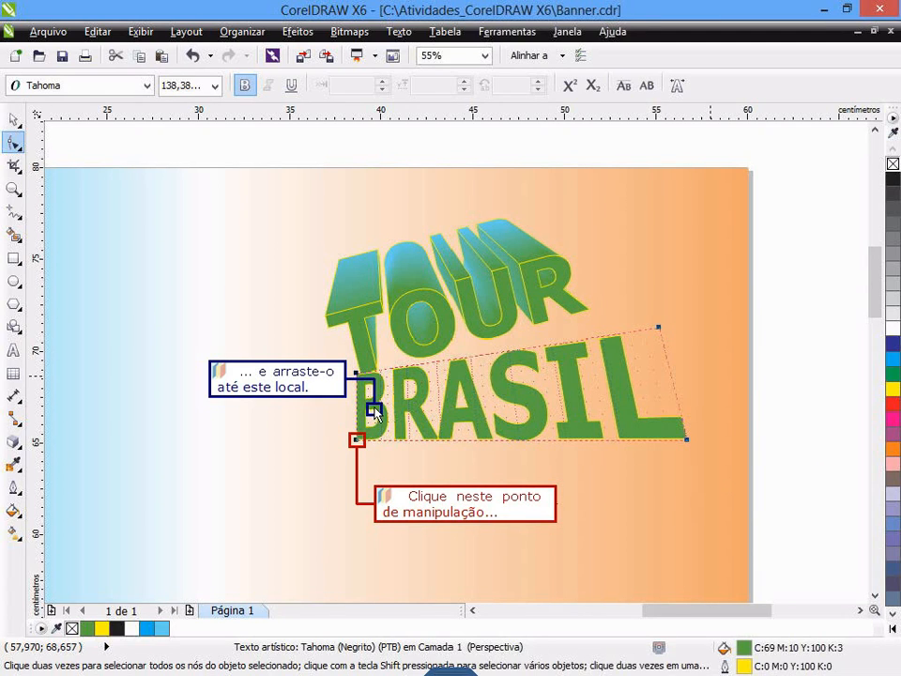
left_click_drag(357, 440, 375, 413)
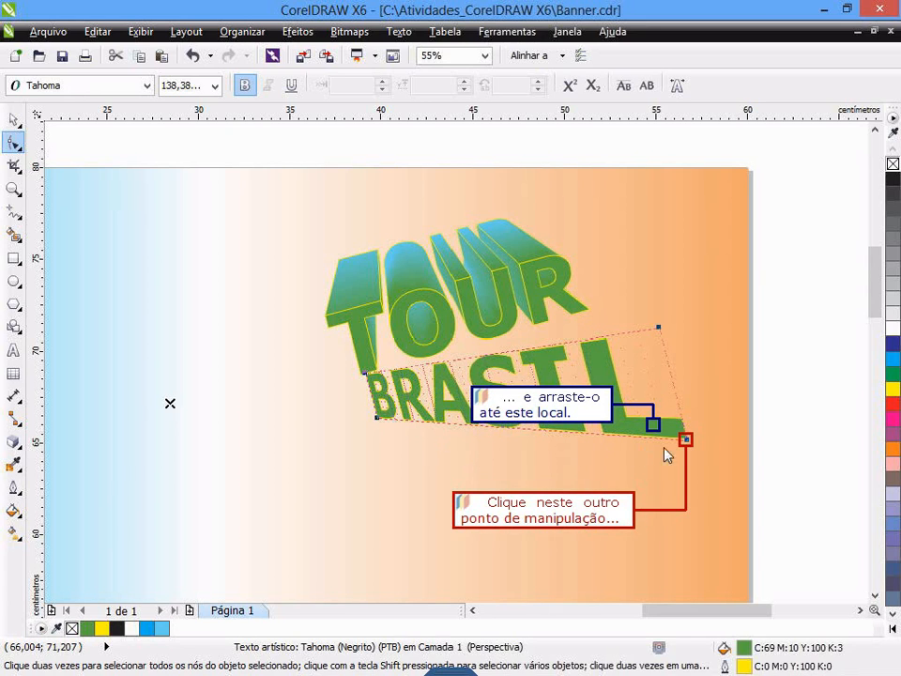
left_click_drag(683, 443, 657, 429)
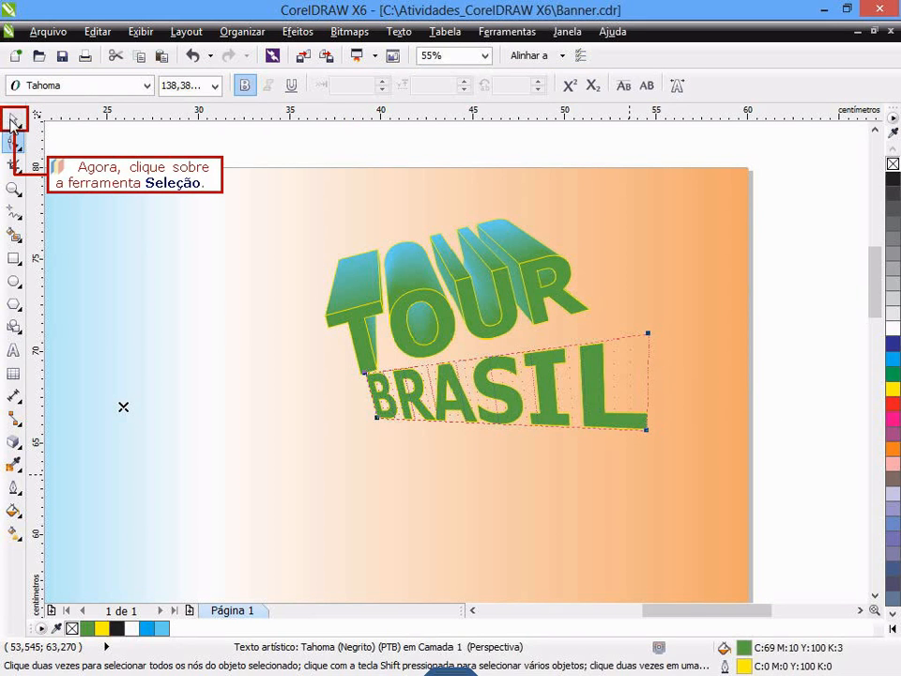
left_click(13, 122)
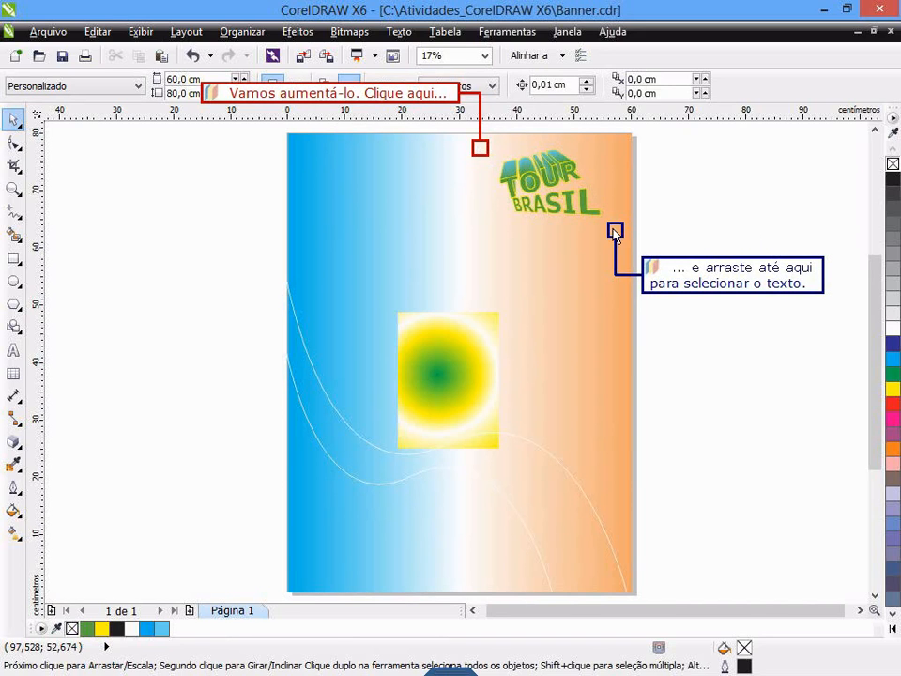
- Select the TOUR and BRASIL text objects together, enlarge them to 30 × 20 cm and position them at X 42 cm, Y 68 cm
left_click_drag(480, 147, 613, 228)
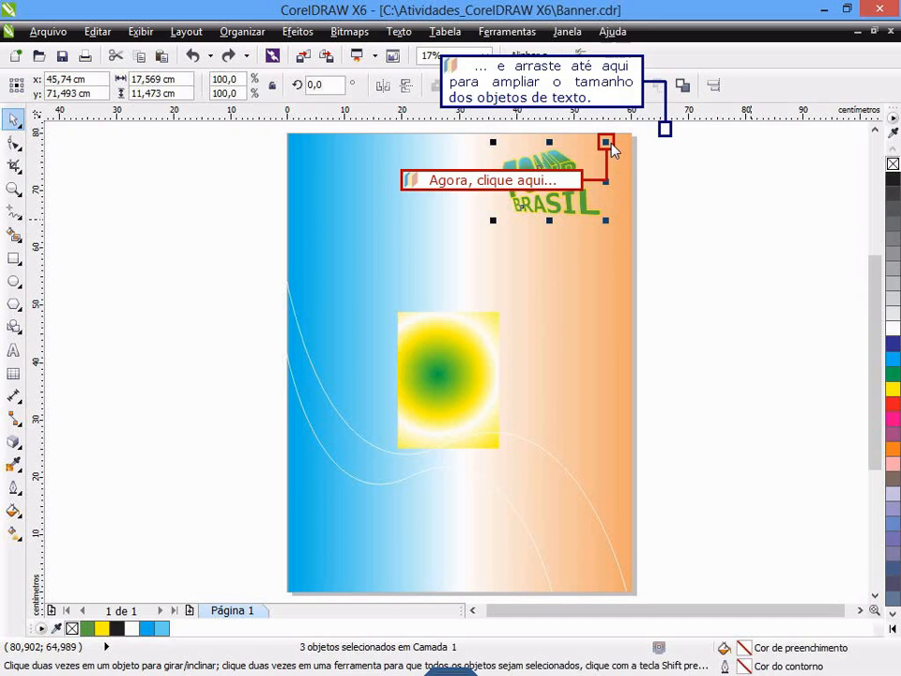
left_click_drag(607, 143, 663, 132)
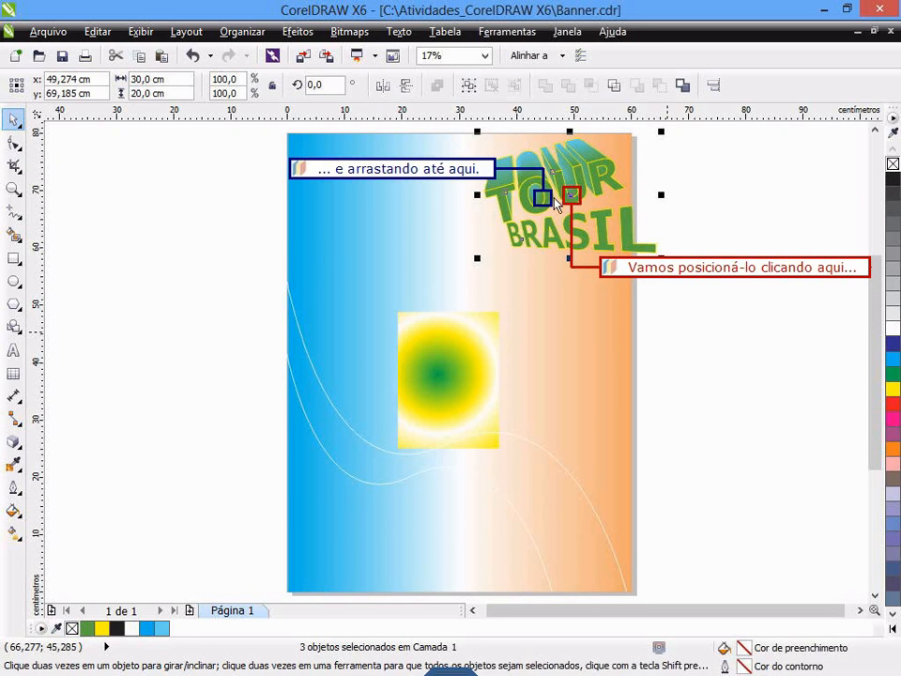
left_click_drag(574, 199, 549, 207)
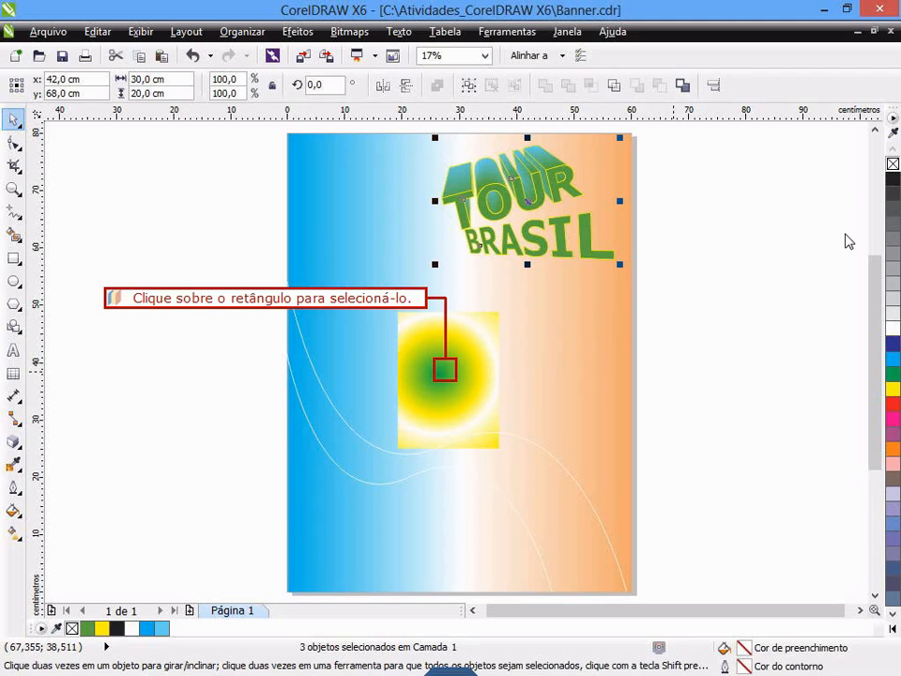
- Apply a clockwise twister distortion of about 52° to the green and yellow gradient rectangle, starting from its centre
left_click(450, 372)
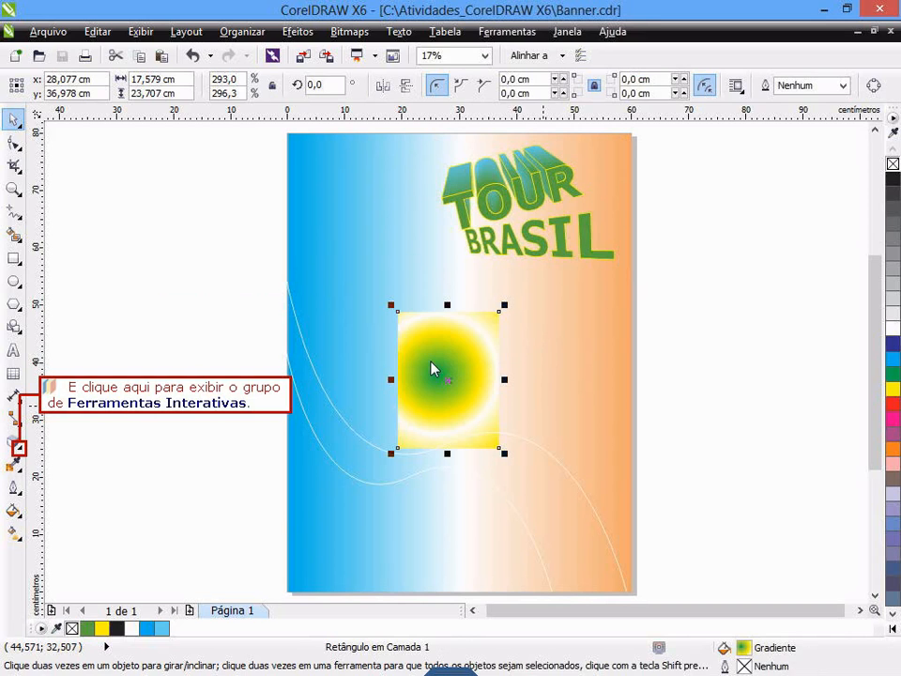
left_click(17, 451)
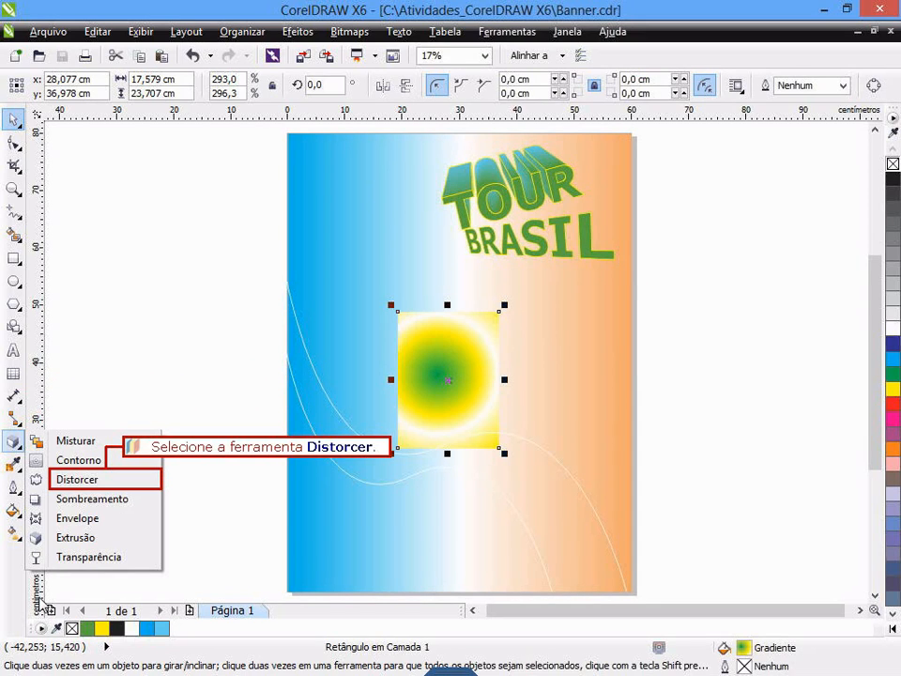
left_click(62, 479)
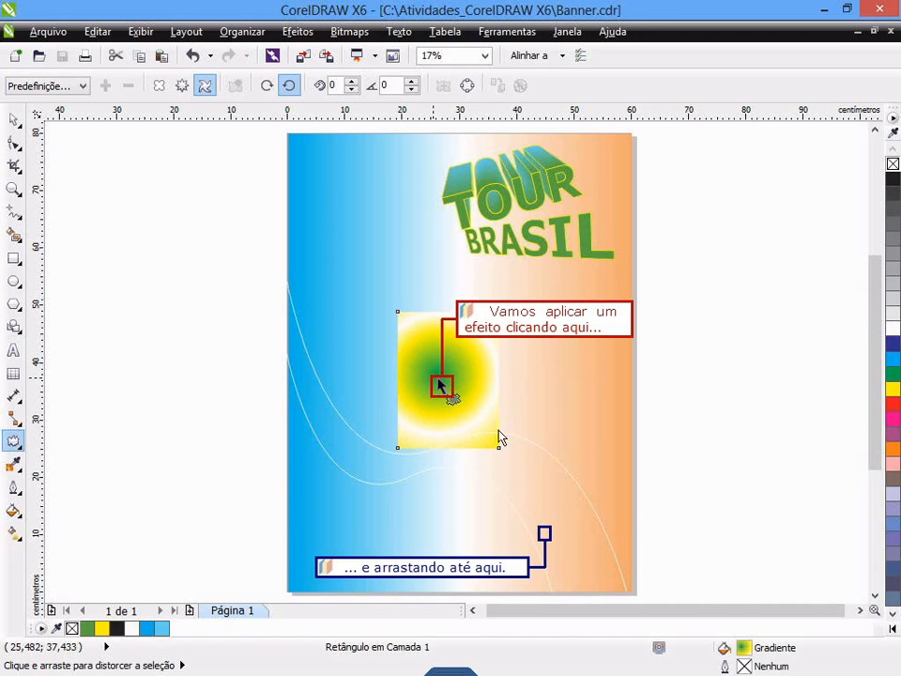
left_click_drag(448, 380, 563, 531)
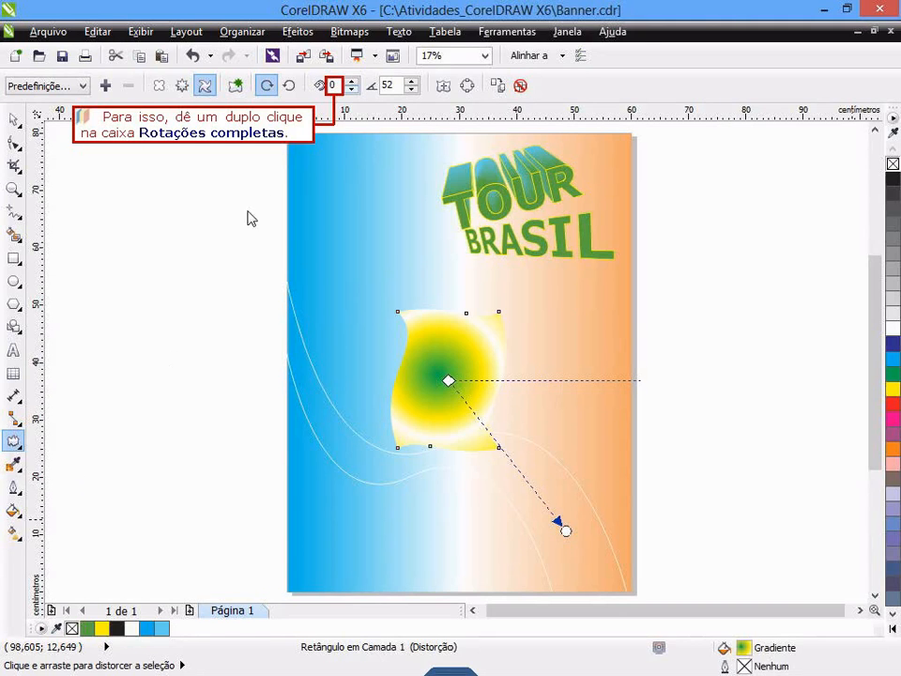
- Set the rectangle's twister distortion to 2 complete rotations and 180 additional degrees
double_click(332, 85)
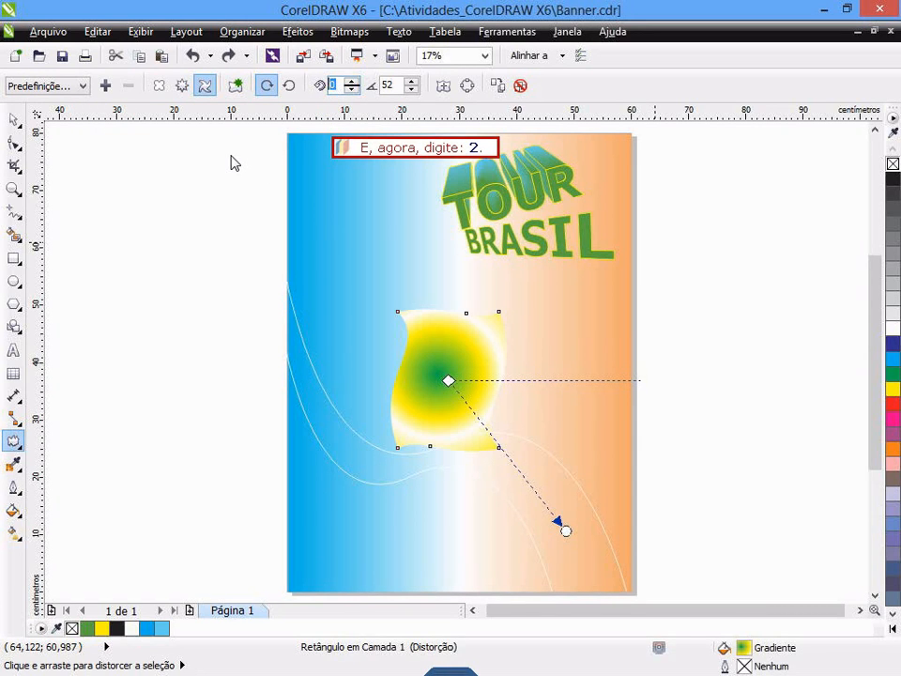
type("2")
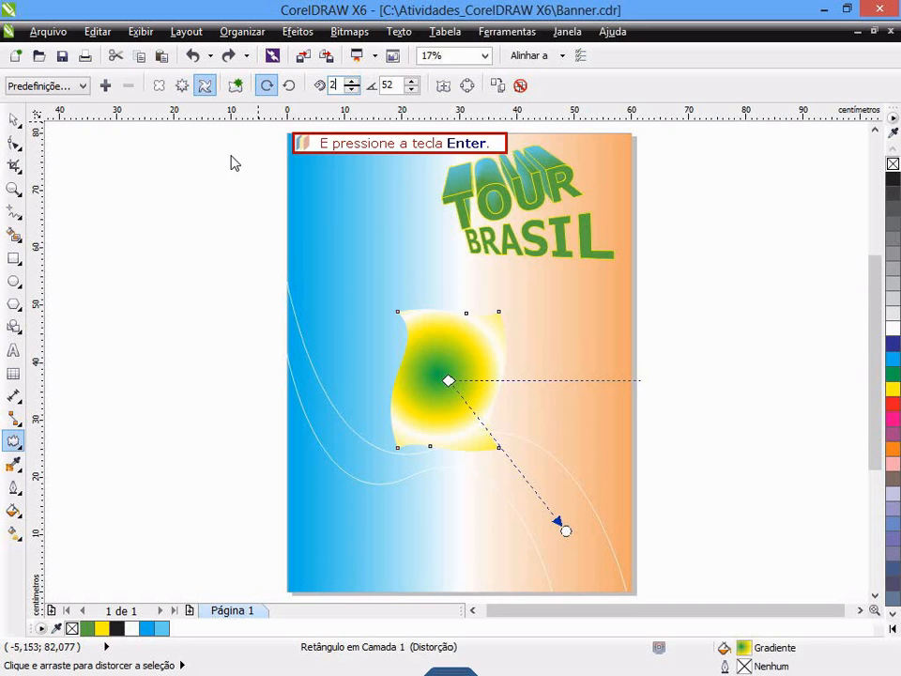
key("Return")
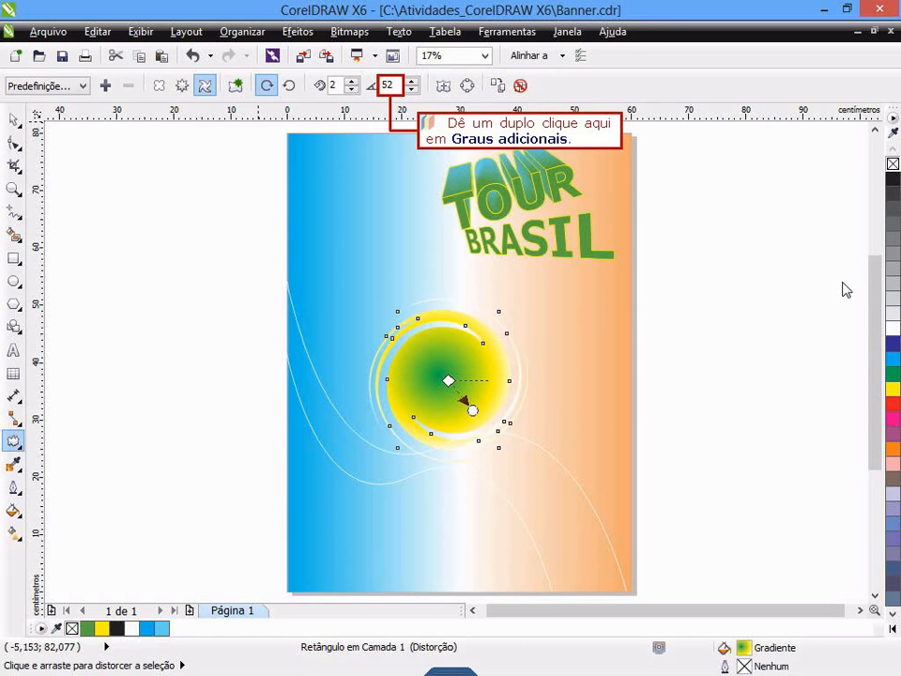
double_click(390, 92)
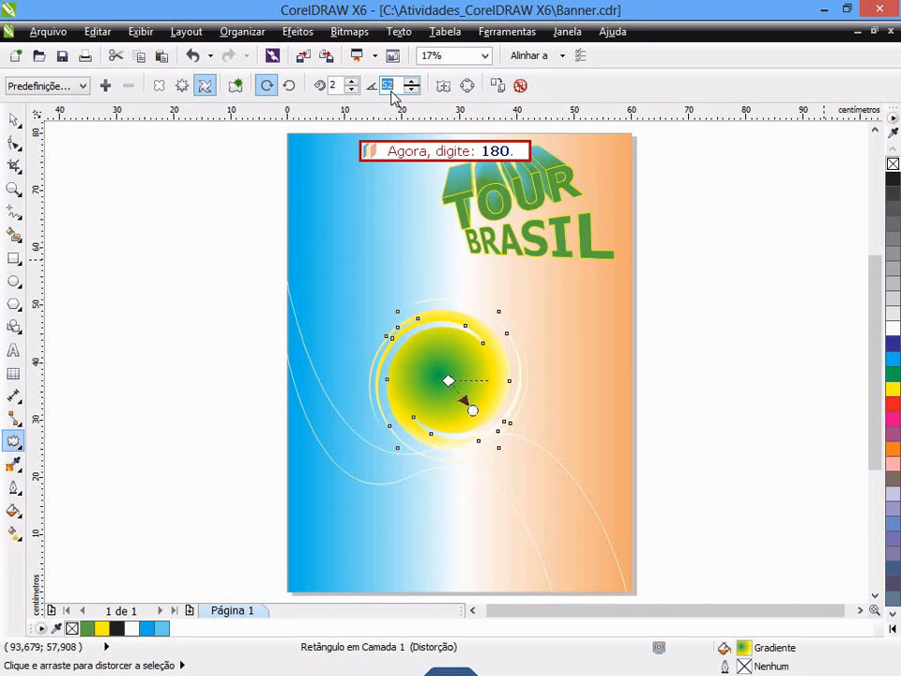
type("180")
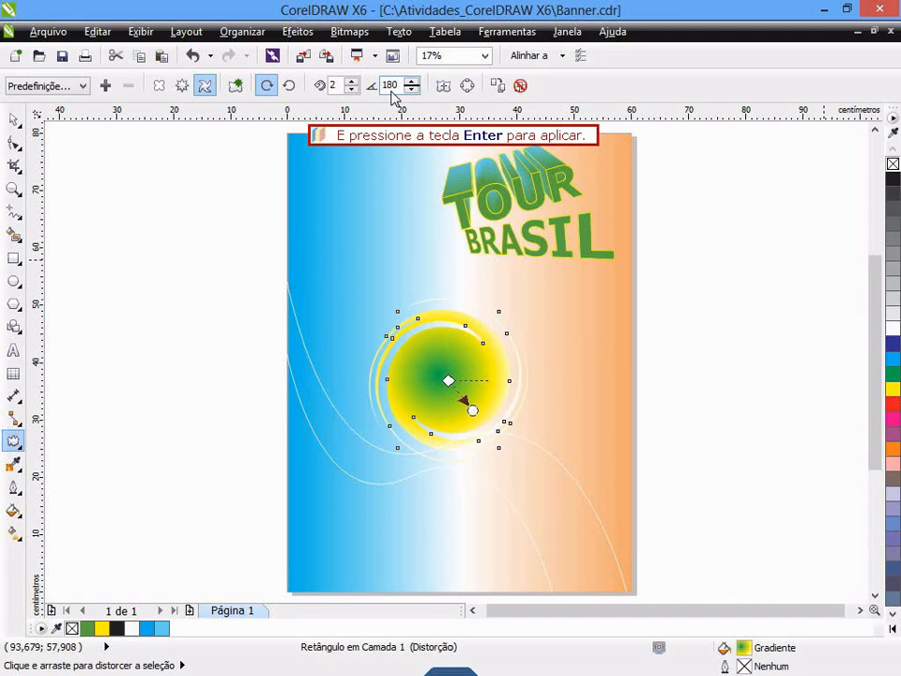
key("Return")
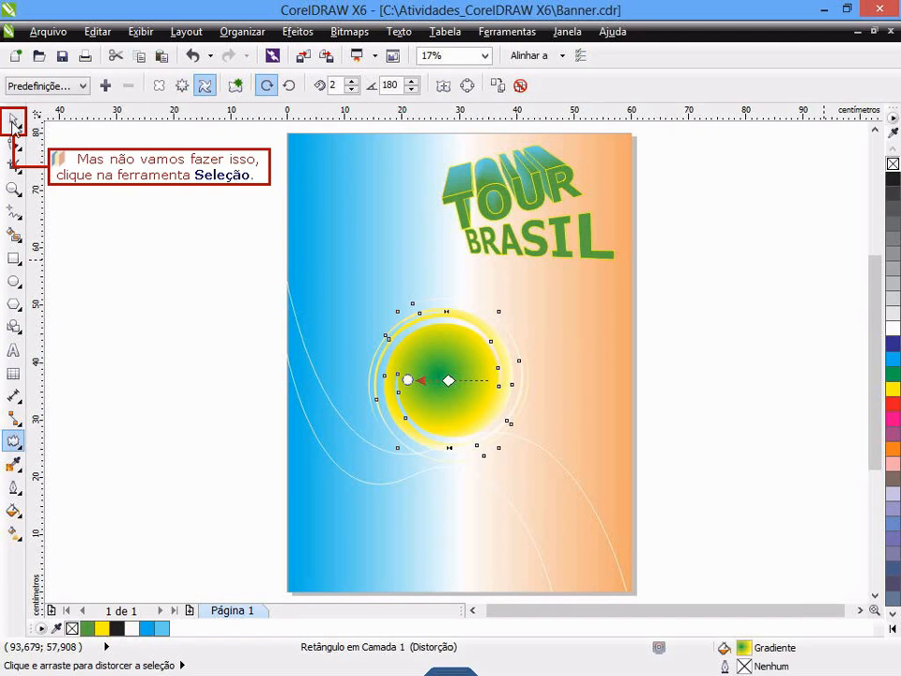
- Enlarge the distorted rectangle to 40 × 38 cm with a 180° rotation, mirror it horizontally and deselect it
left_click(14, 121)
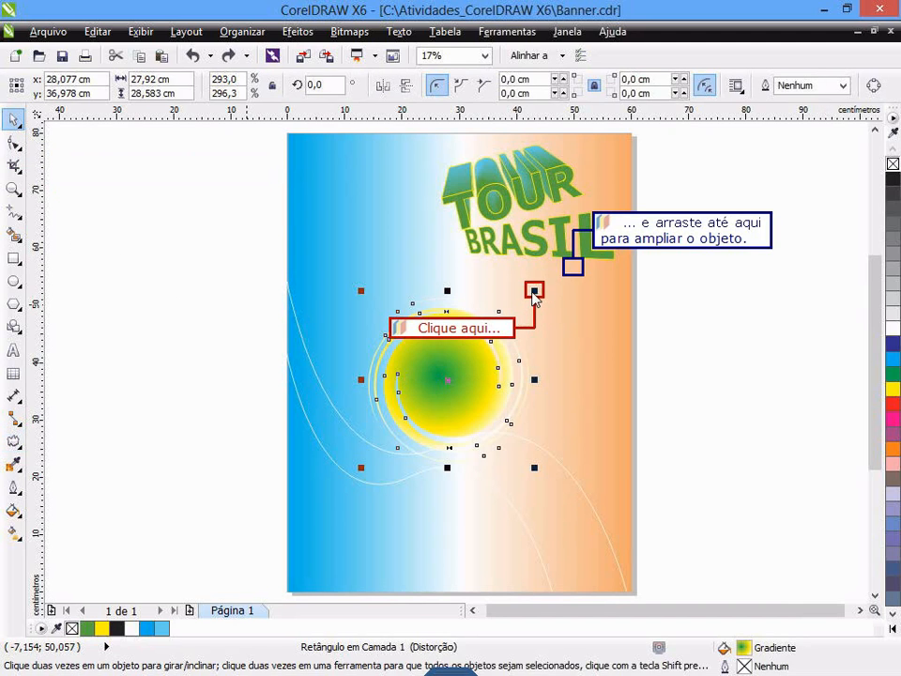
left_click_drag(535, 292, 573, 278)
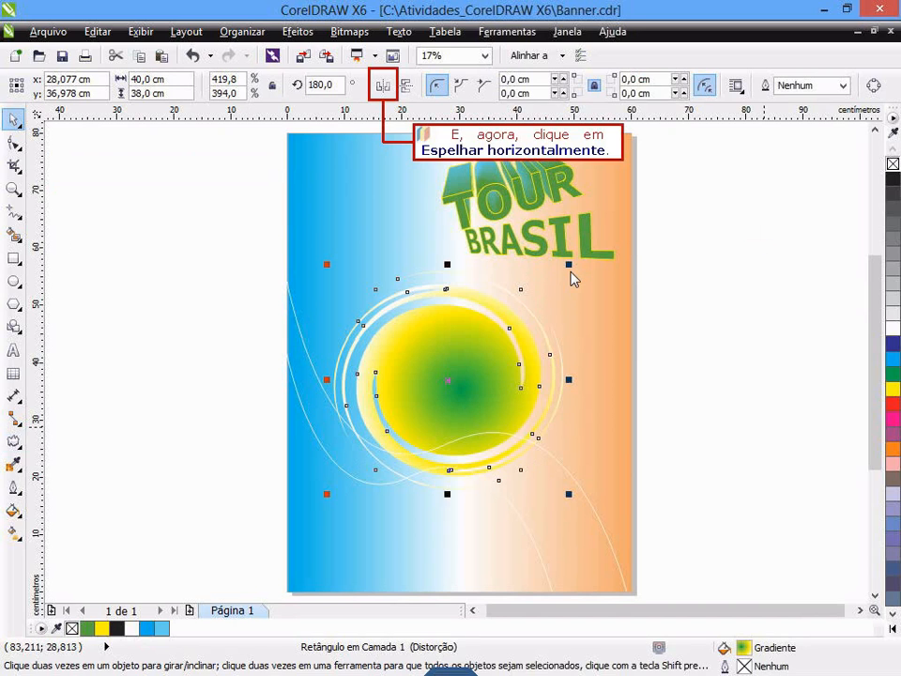
left_click(380, 87)
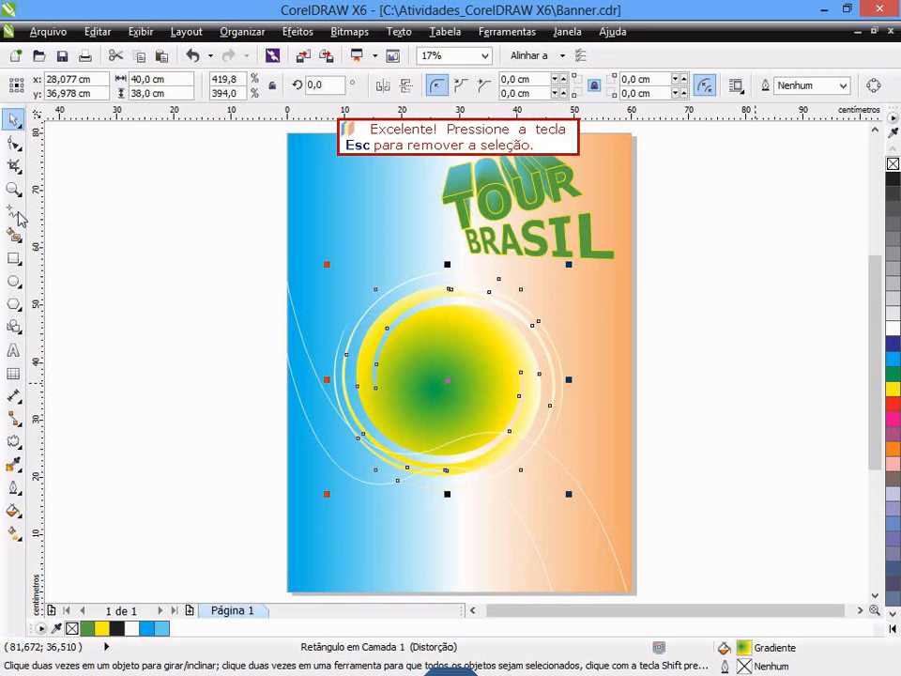
key("Escape")
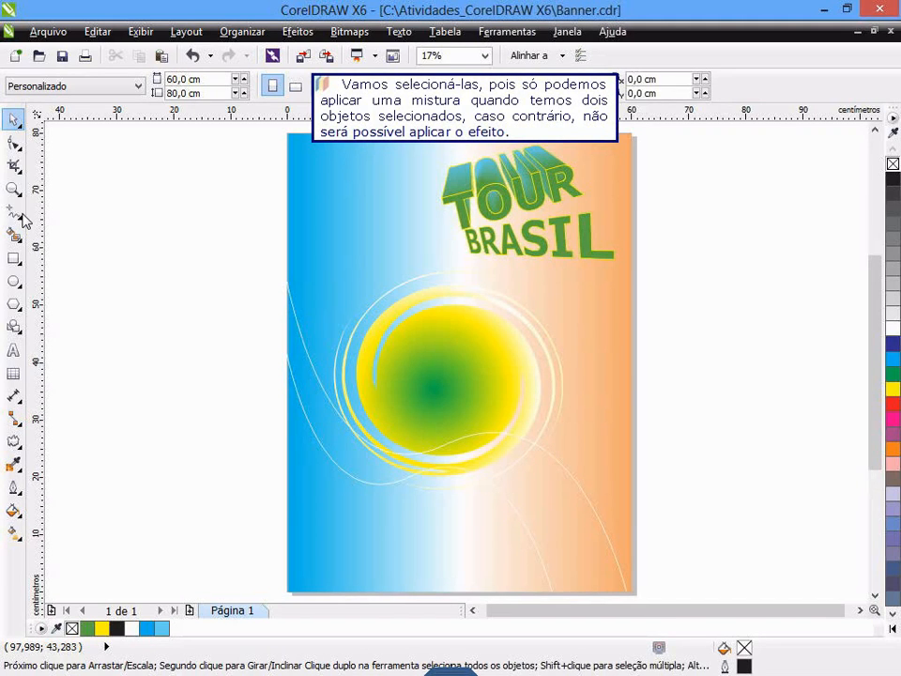
- Select the two thin white curves and blend them with the Rotação 90° preset
left_click(319, 445)
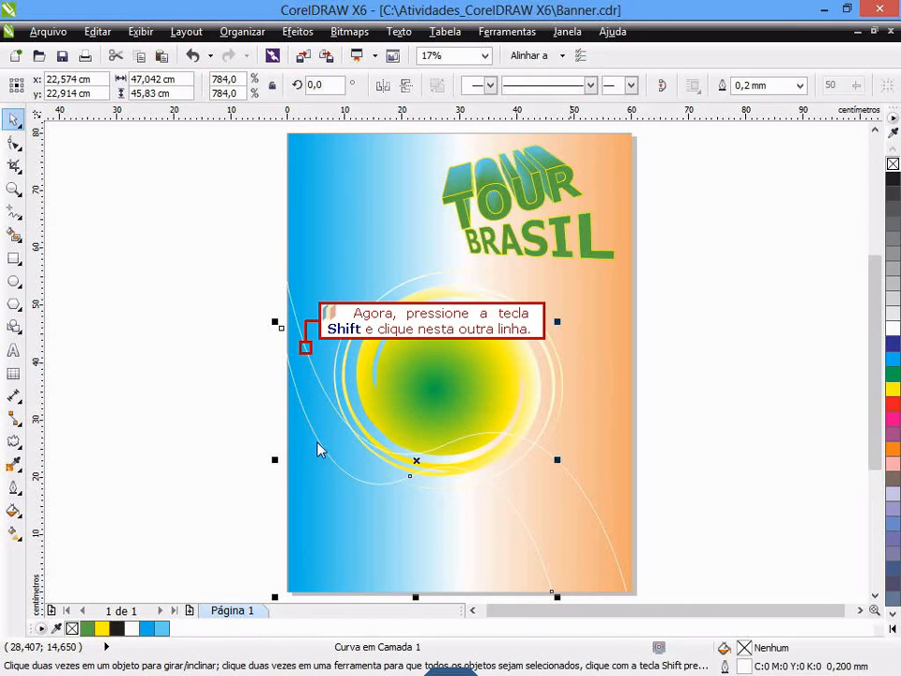
left_click(306, 349, "shift")
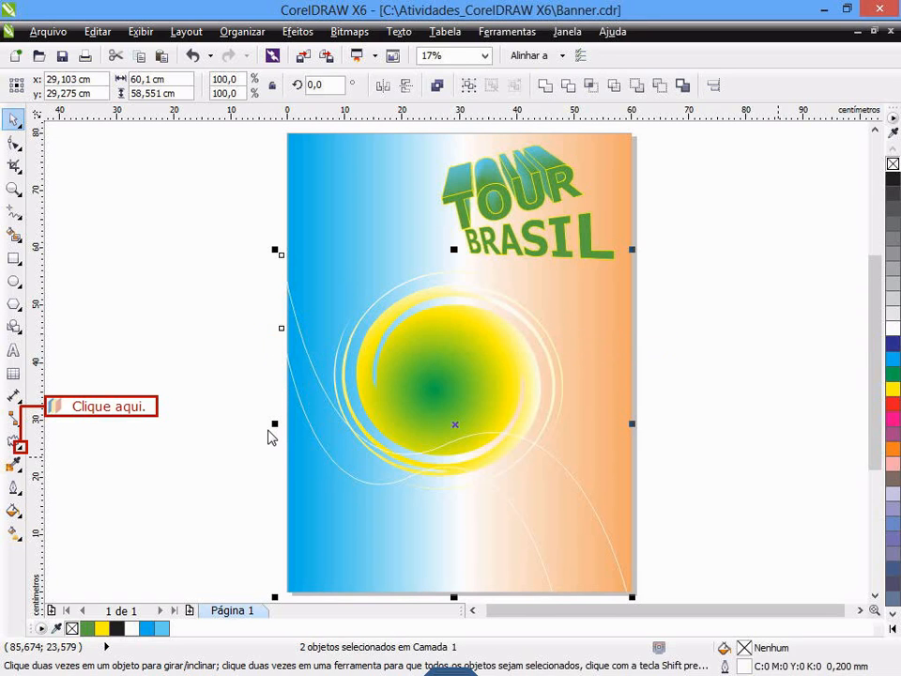
left_click(18, 448)
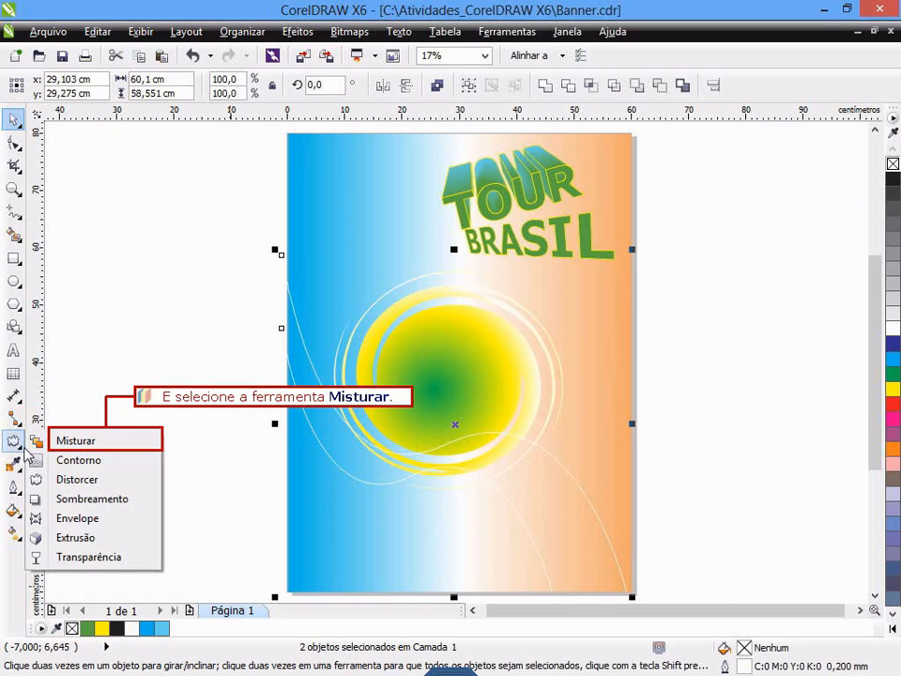
left_click(77, 443)
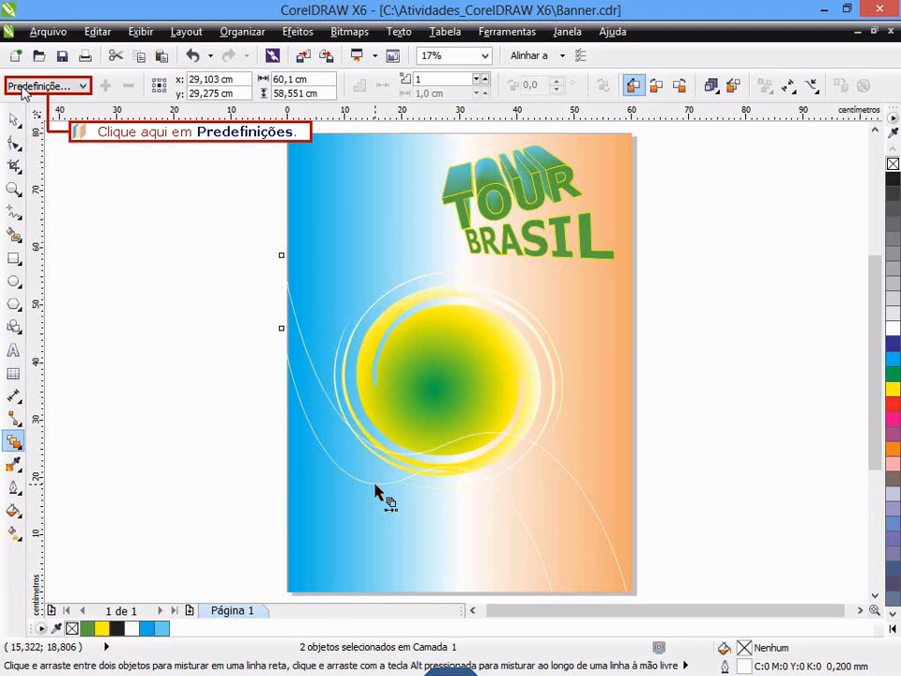
left_click(29, 87)
mouse_move(33, 136)
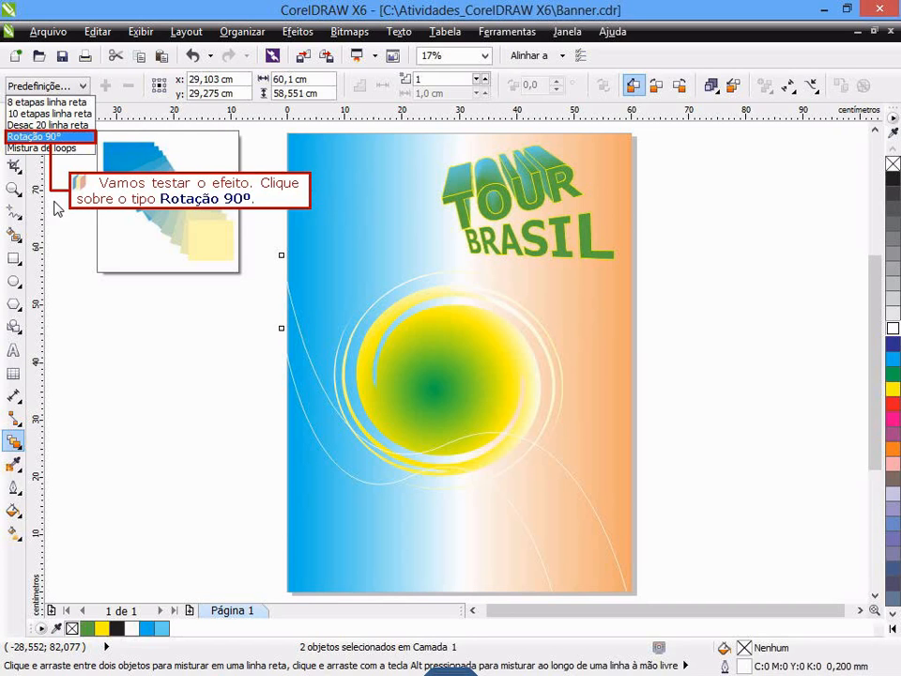
left_click(33, 136)
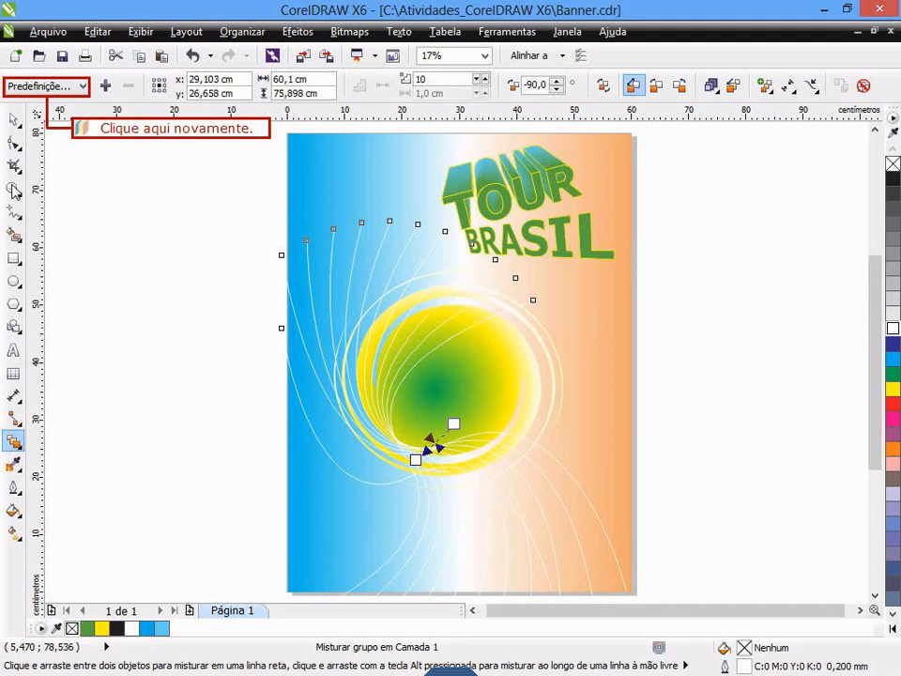
- Change the curve blend to the 8 etapas linha reta preset and set its number of steps to 13
left_click(30, 87)
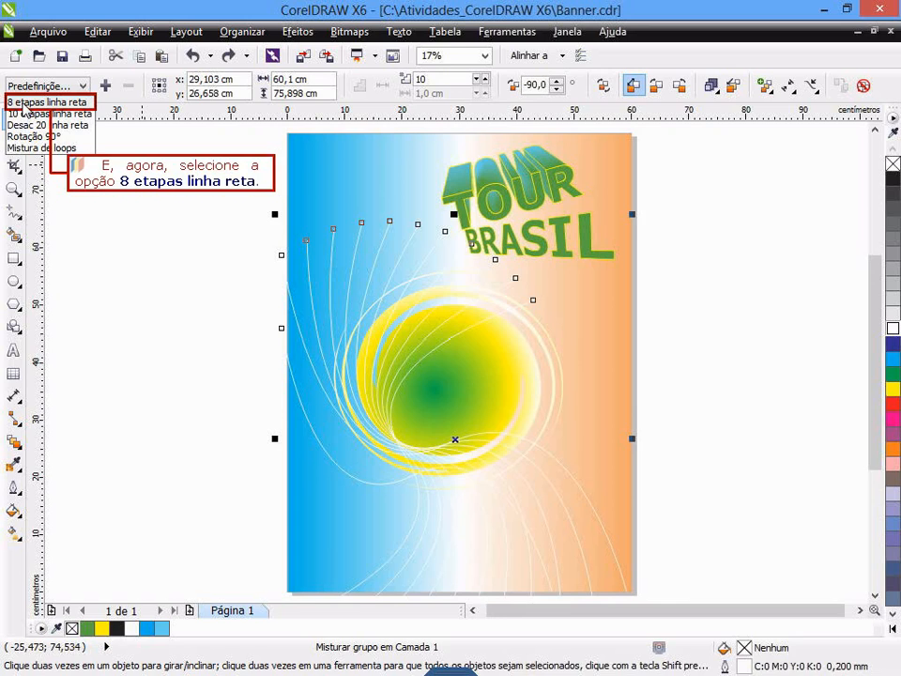
left_click(28, 103)
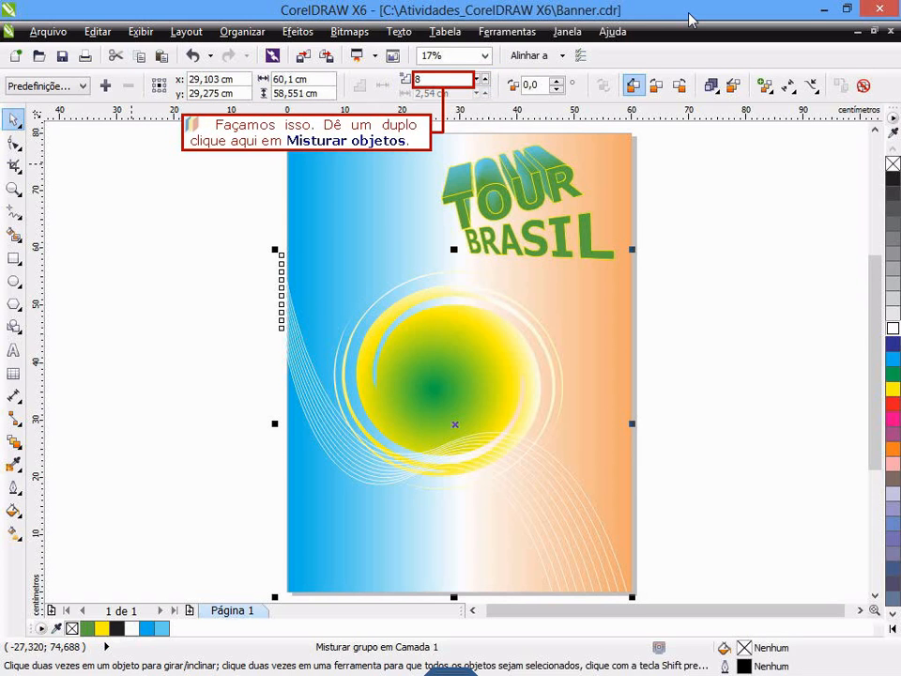
double_click(421, 82)
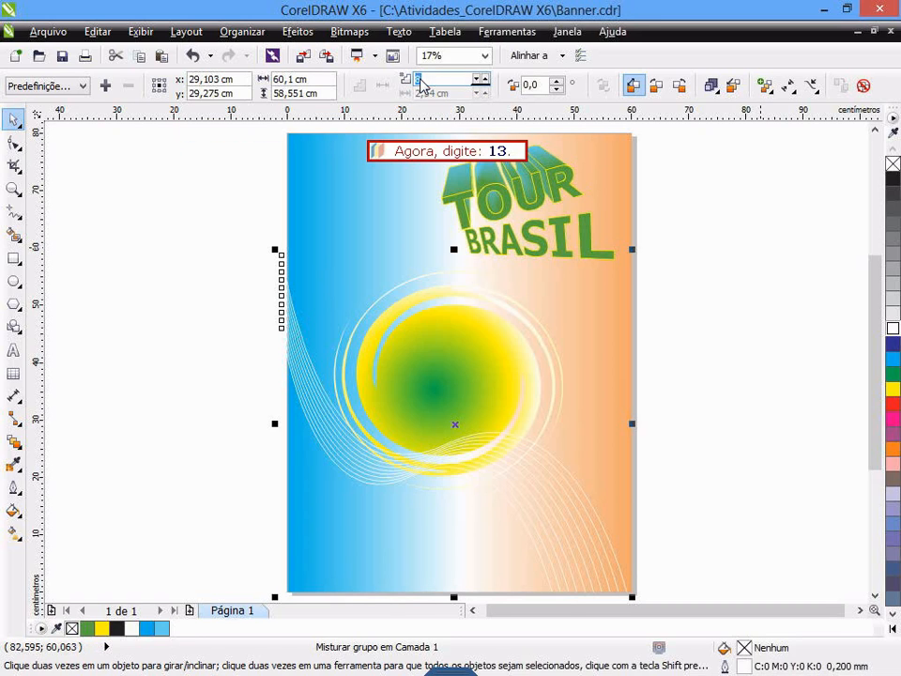
type("13")
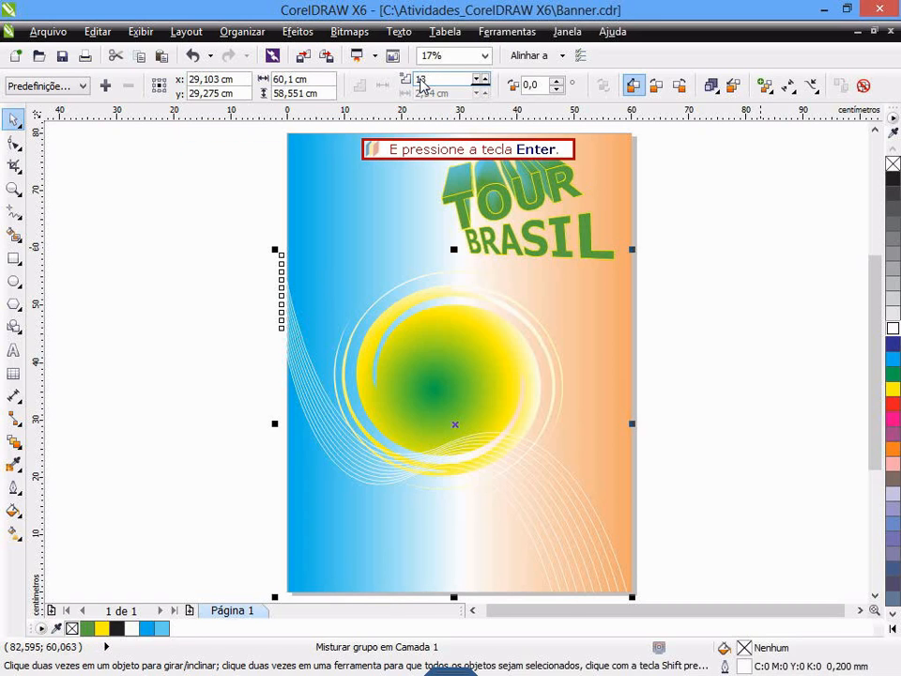
key("Return")
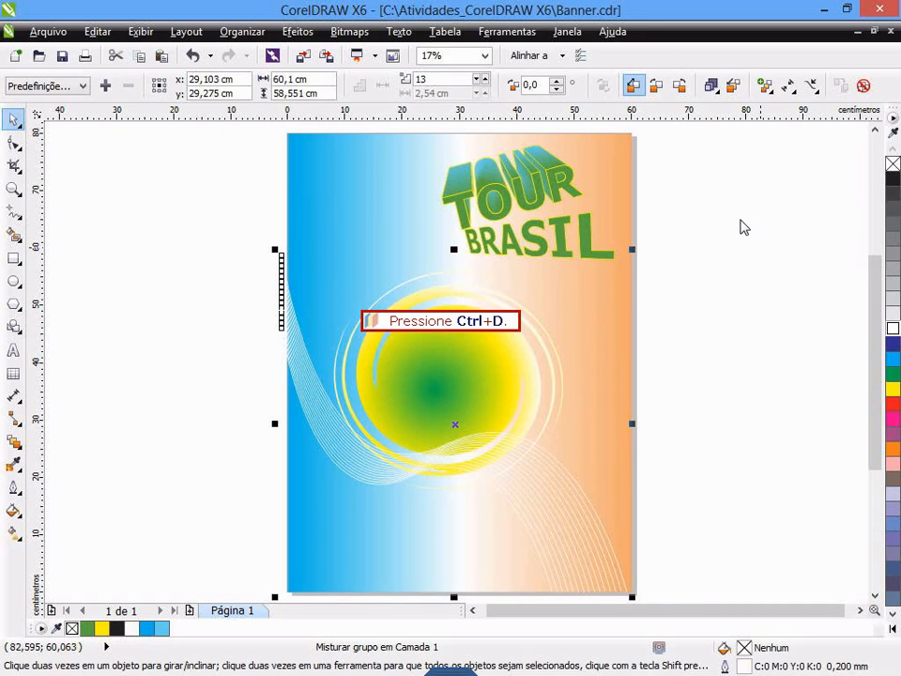
- Duplicate the blended curves, shrink the copy to about 37,8 × 37,2 cm toward the banner's lower-left corner and deselect it
key("ctrl+d")
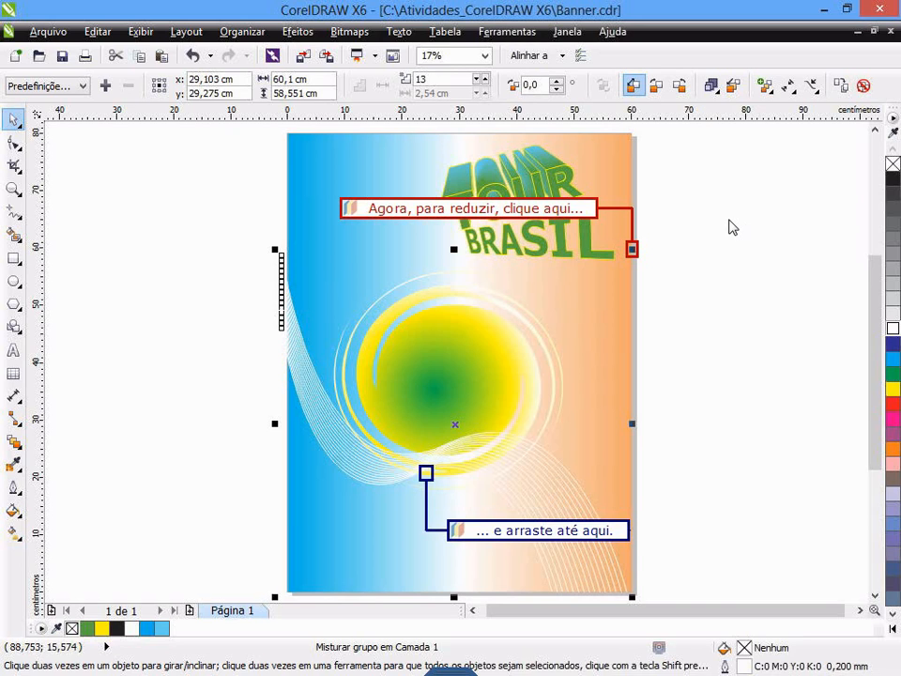
left_click_drag(633, 251, 423, 482)
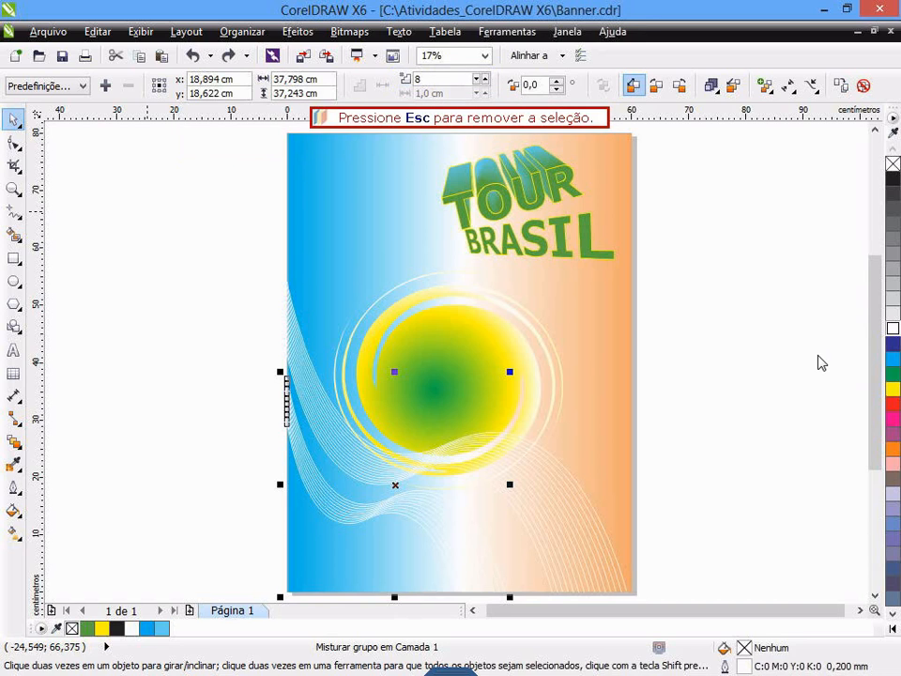
key("Escape")
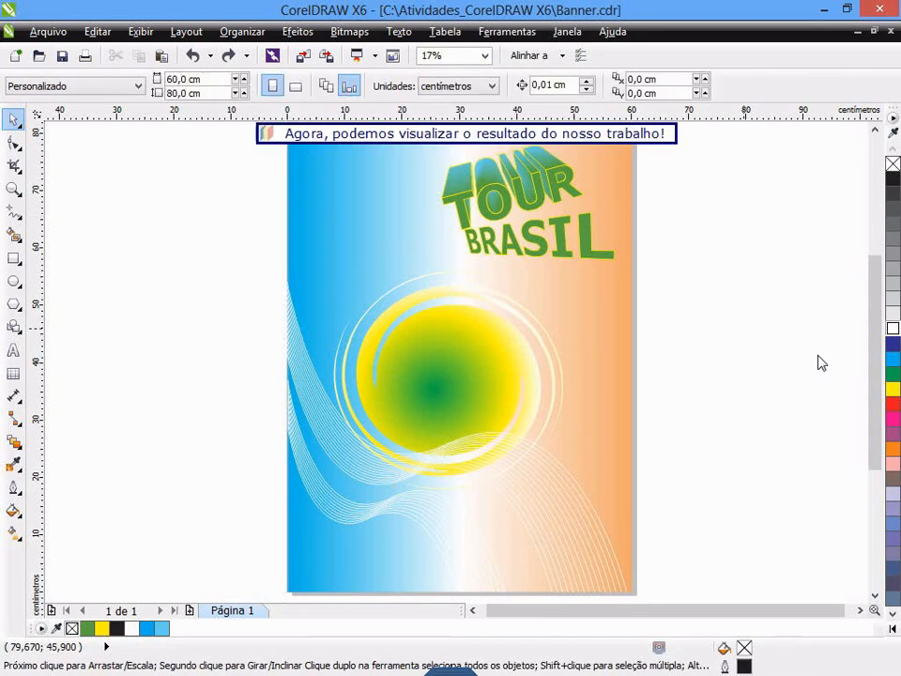